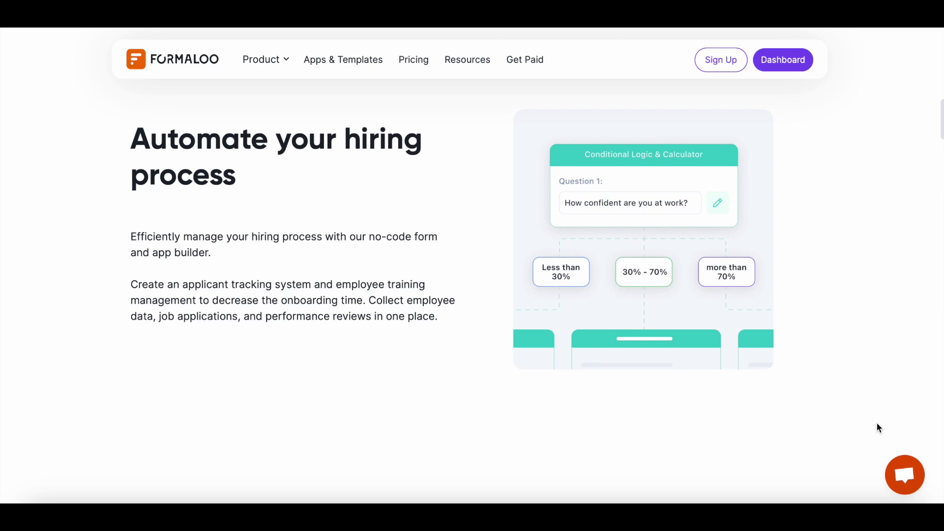
Step: Look through the HR page from the hiring automation section down to the HR form and app templates
{"action": "scroll", "coordinate": [876, 422], "scroll_direction": "down", "scroll_amount": 5}
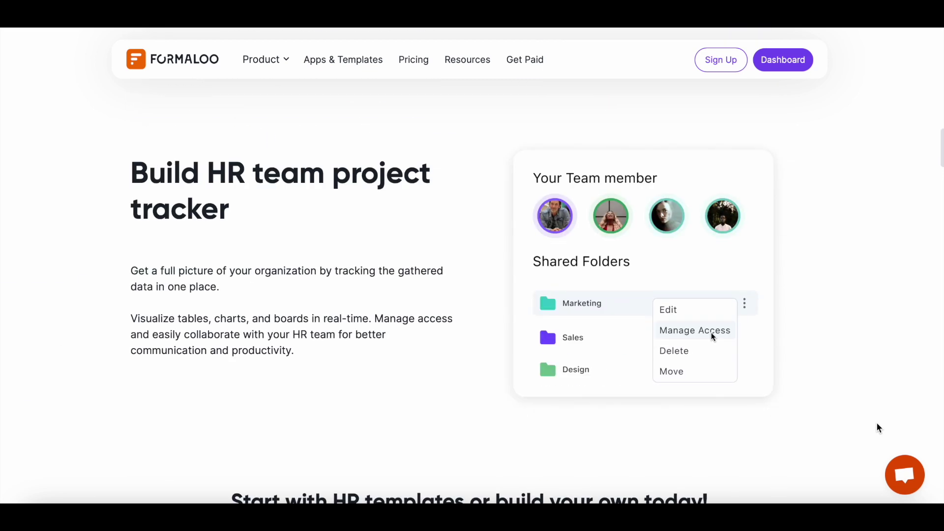
{"action": "scroll", "coordinate": [879, 428], "scroll_direction": "down", "scroll_amount": 7}
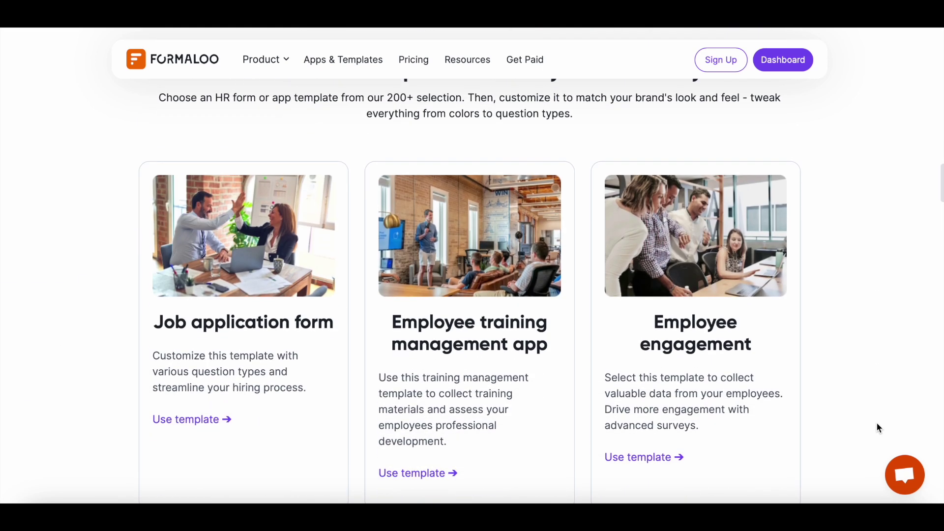
{"action": "scroll", "coordinate": [879, 428], "scroll_direction": "down", "scroll_amount": 3}
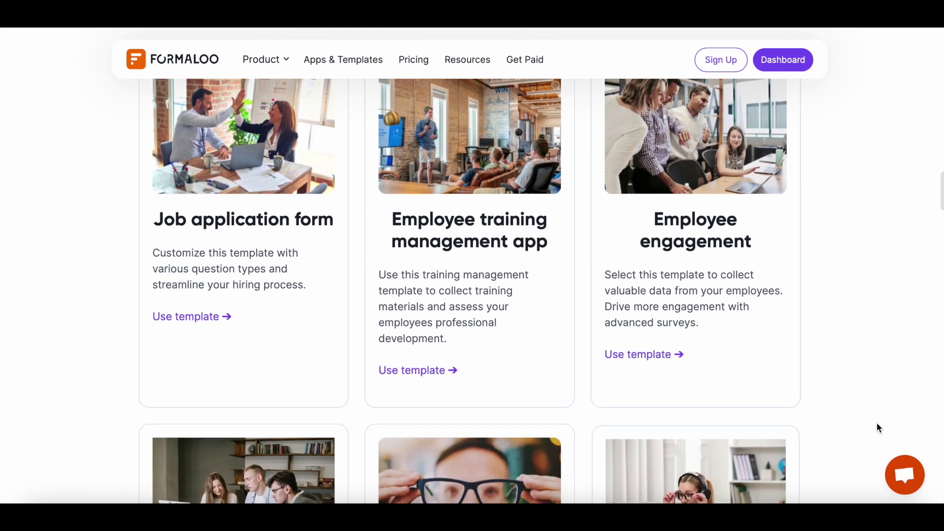
{"action": "scroll", "coordinate": [879, 427], "scroll_direction": "down", "scroll_amount": 3}
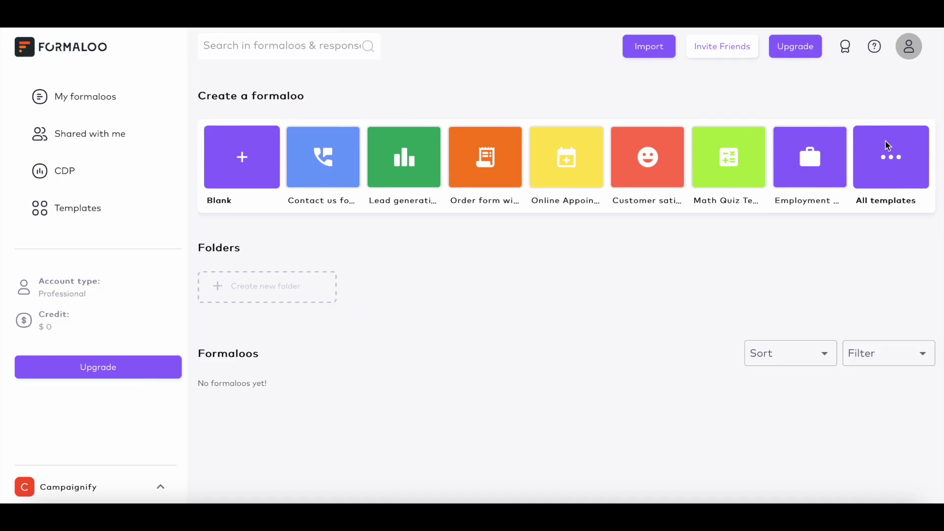
Step: Search all form templates for "employment a" and create a form from the Employment Application Form template
{"action": "left_click", "coordinate": [885, 141]}
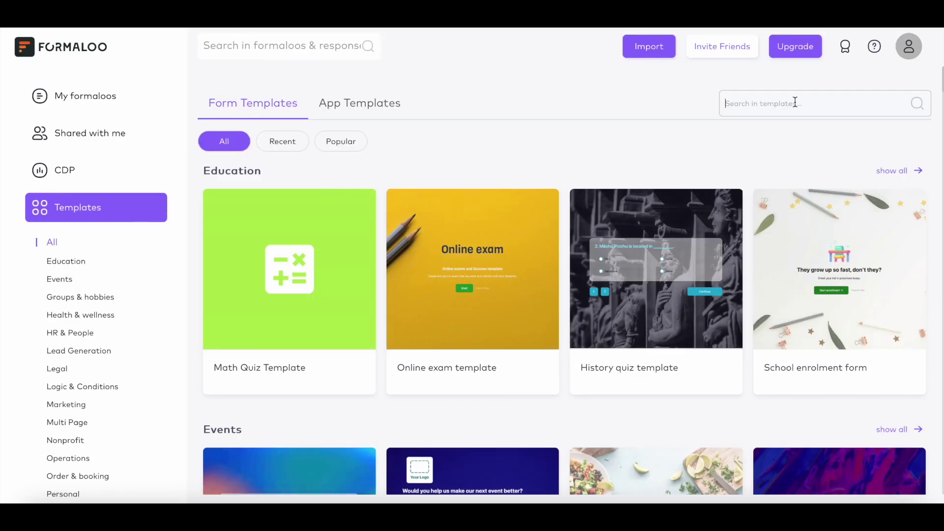
{"action": "type", "text": "emp"}
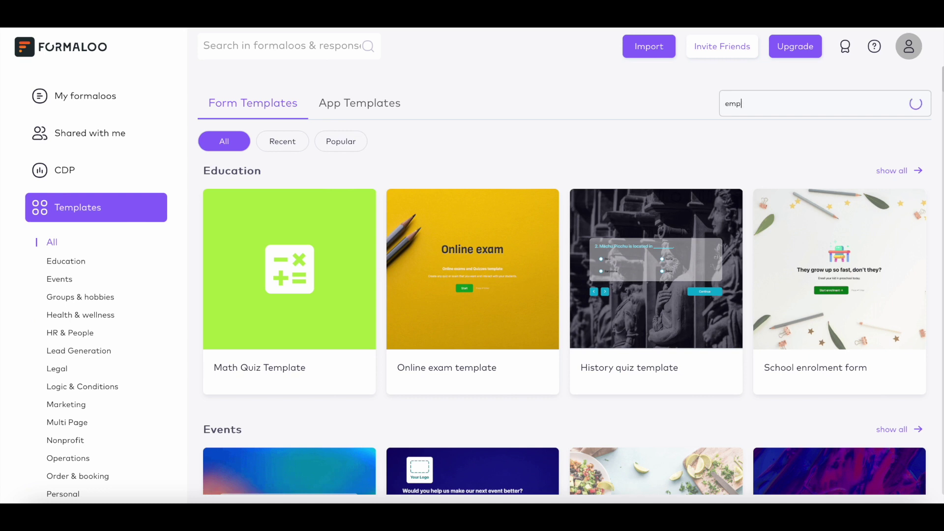
{"action": "type", "text": "loyment a"}
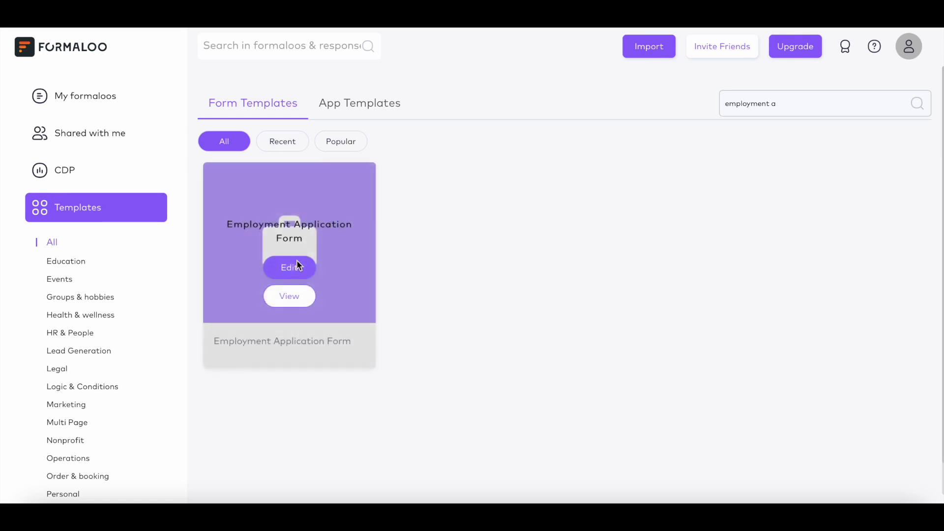
{"action": "left_click", "coordinate": [295, 267]}
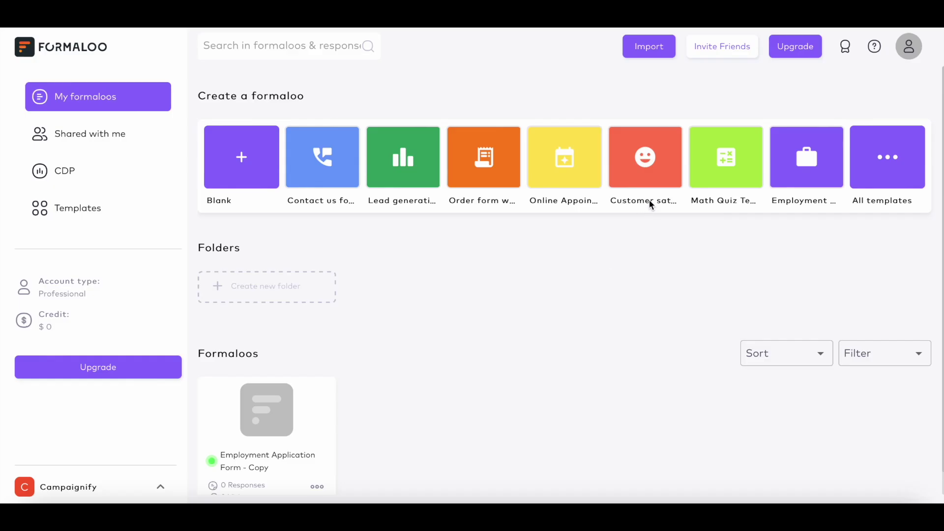
Step: Search the app templates for "employee" and create an app from the employee training management template
{"action": "left_click", "coordinate": [880, 189]}
{"action": "left_click", "coordinate": [377, 106]}
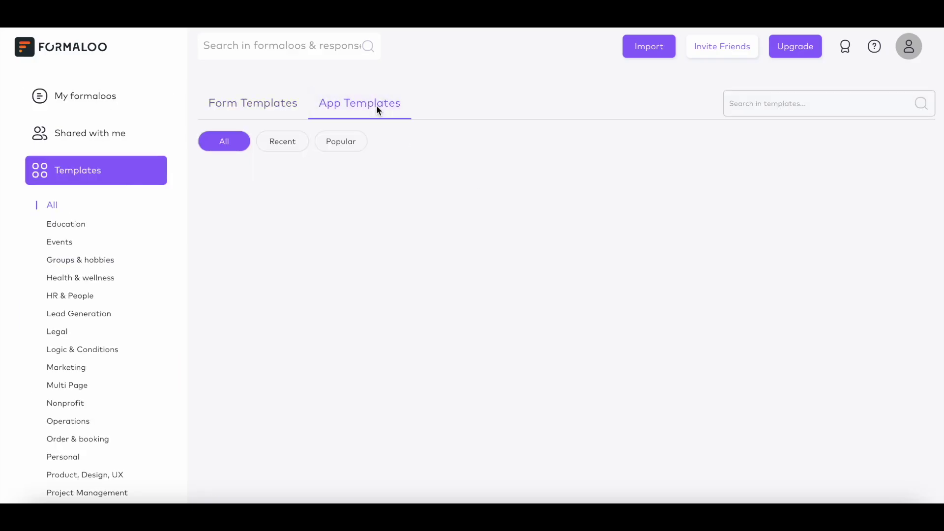
{"action": "left_click", "coordinate": [742, 101]}
{"action": "type", "text": "employee"}
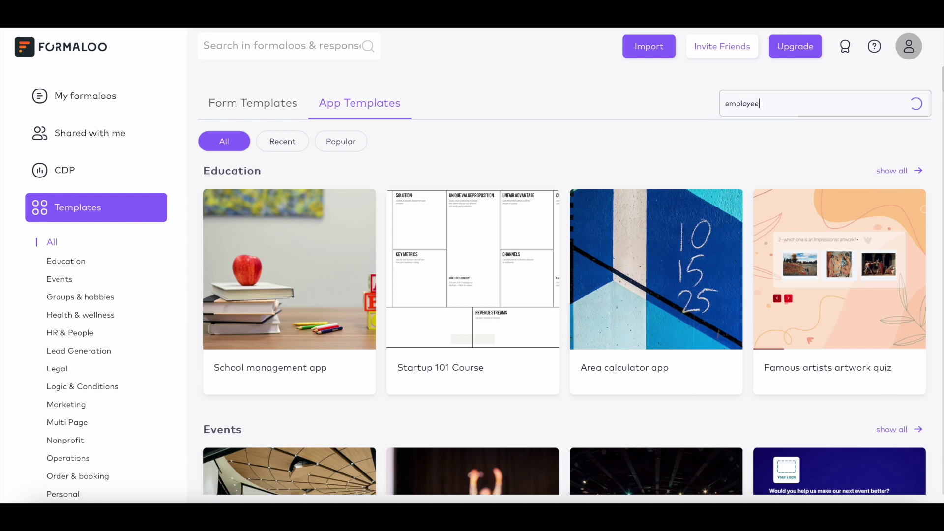
{"action": "mouse_move", "coordinate": [289, 255]}
{"action": "left_click", "coordinate": [289, 270]}
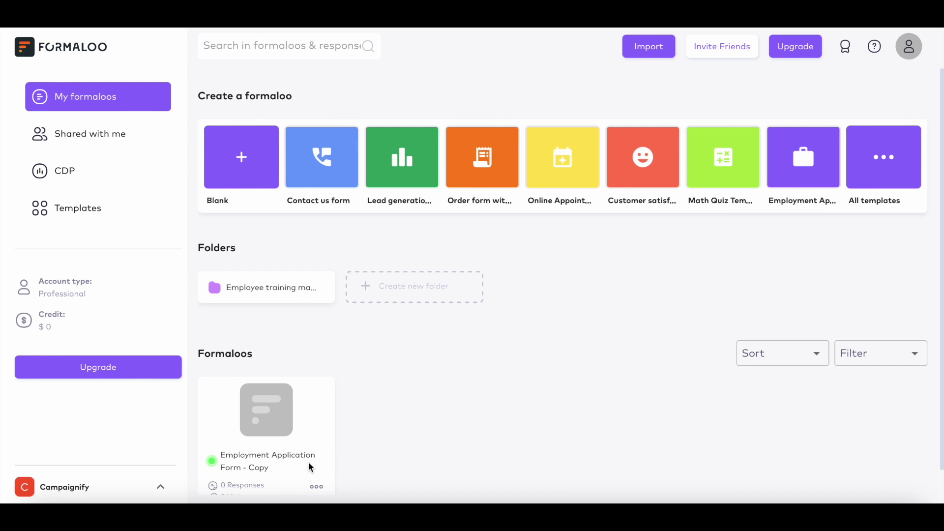
Step: Open Employment Application Form - Copy for editing and look through its fields down to the success message
{"action": "scroll", "coordinate": [308, 463], "scroll_direction": "down", "scroll_amount": 1}
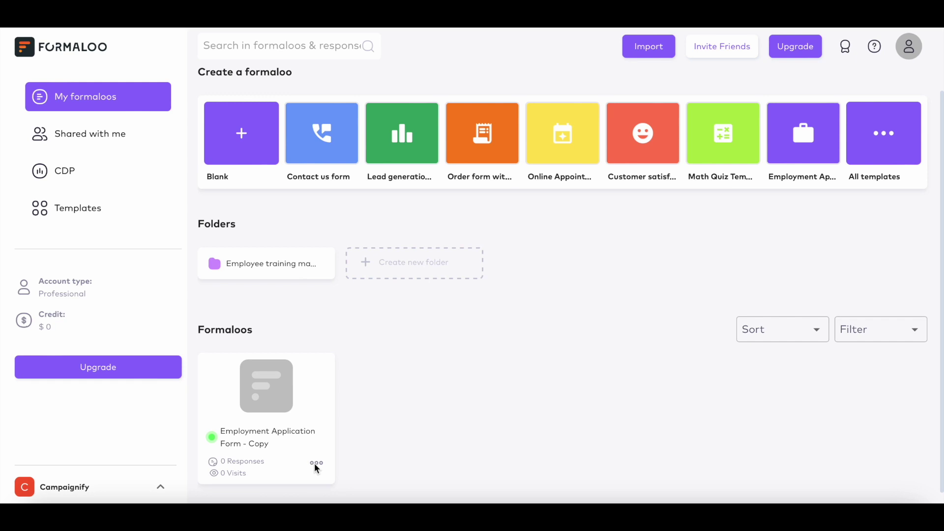
{"action": "left_click", "coordinate": [316, 464]}
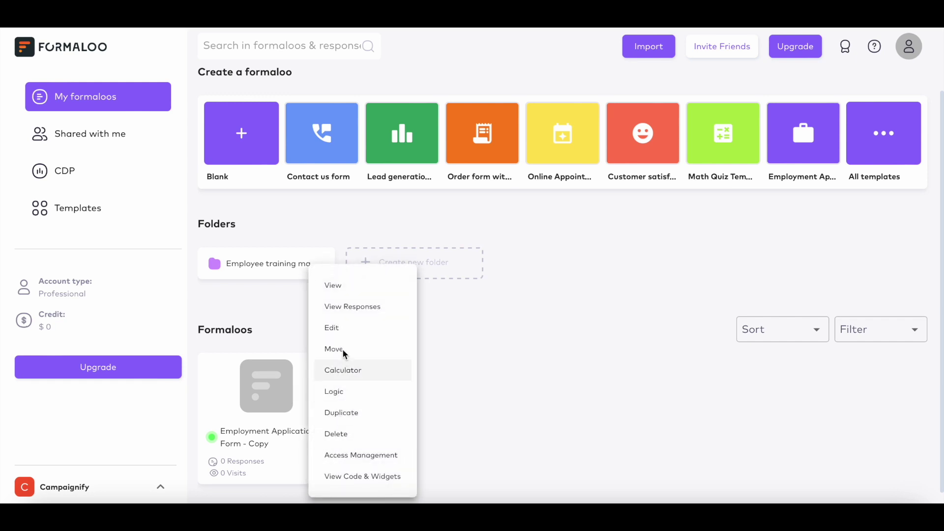
{"action": "left_click", "coordinate": [338, 328]}
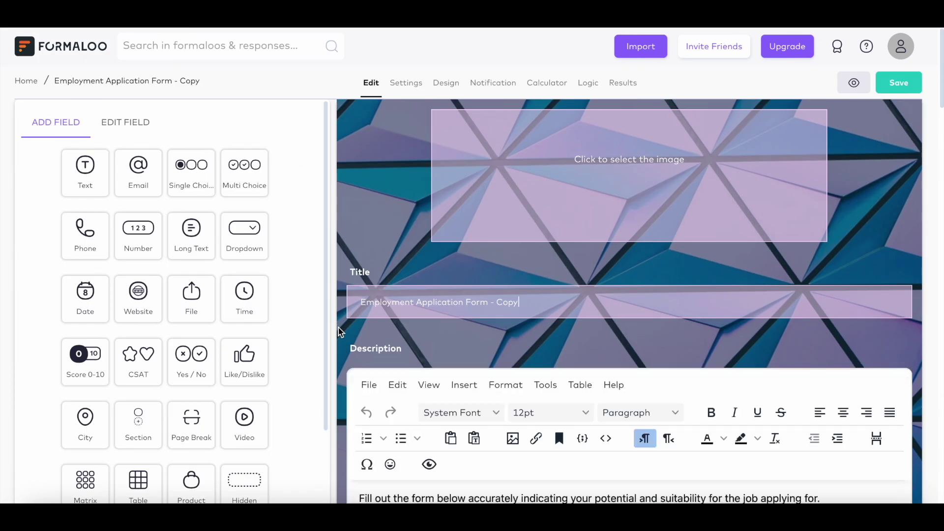
{"action": "scroll", "coordinate": [452, 393], "scroll_direction": "down", "scroll_amount": 9}
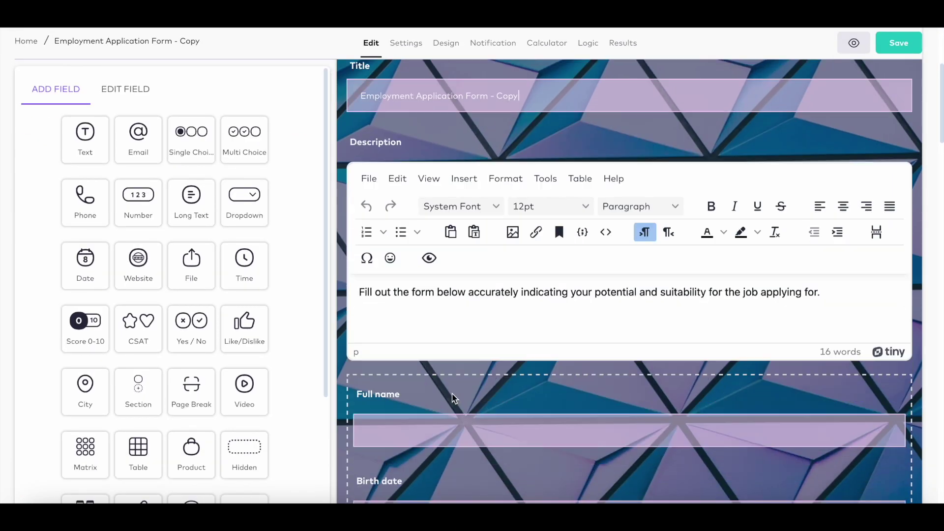
{"action": "scroll", "coordinate": [453, 393], "scroll_direction": "down", "scroll_amount": 4}
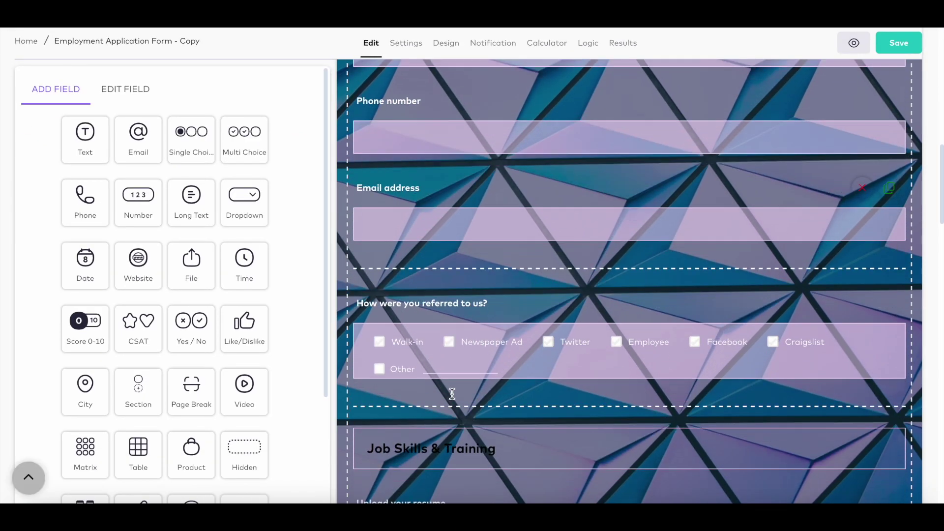
{"action": "scroll", "coordinate": [452, 394], "scroll_direction": "down", "scroll_amount": 2}
{"action": "scroll", "coordinate": [451, 394], "scroll_direction": "down", "scroll_amount": 10}
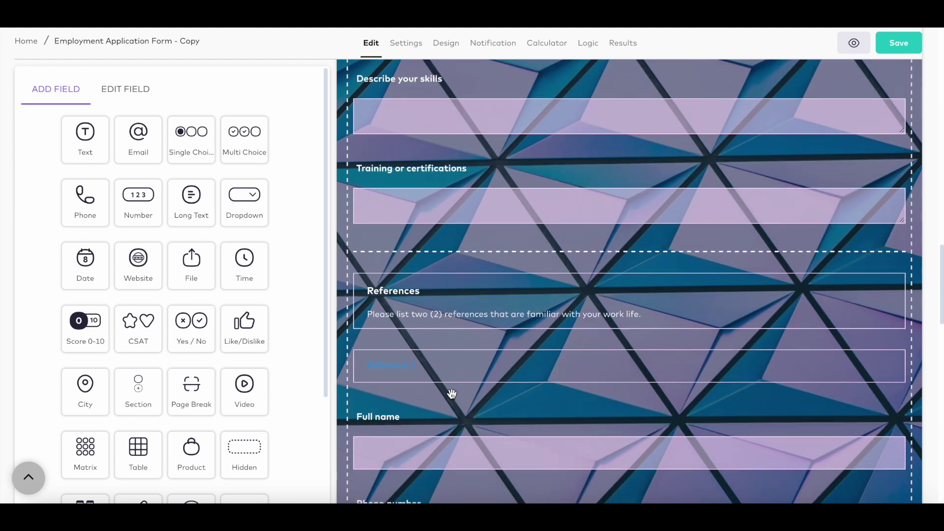
{"action": "scroll", "coordinate": [452, 393], "scroll_direction": "down", "scroll_amount": 6}
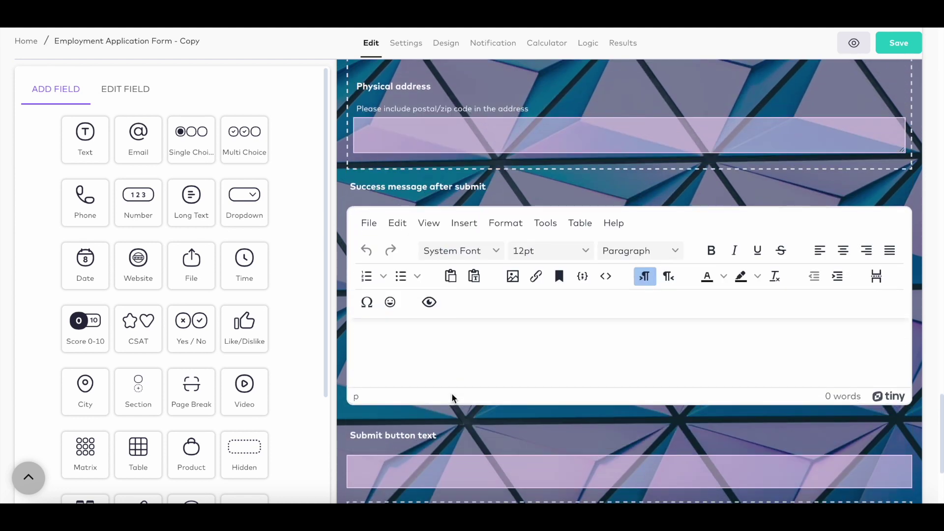
{"action": "left_click", "coordinate": [535, 277]}
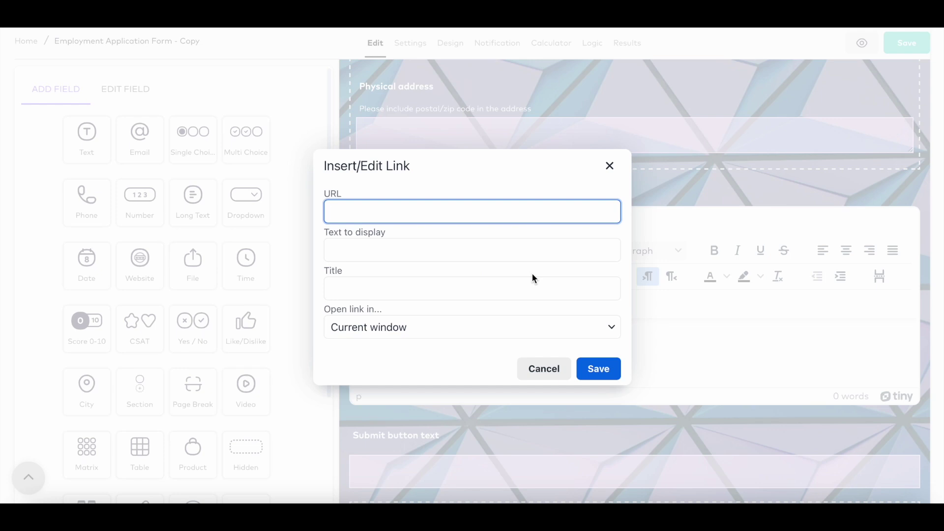
{"action": "type", "text": "www"}
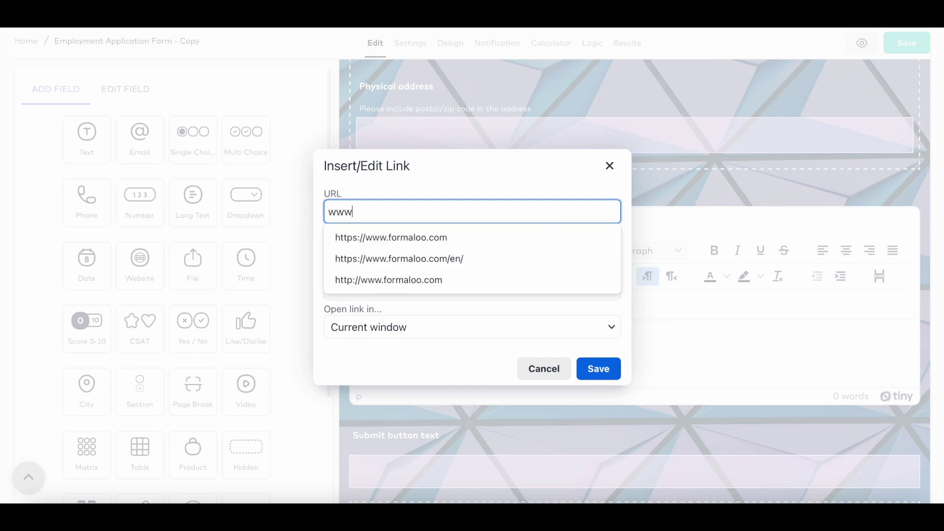
{"action": "left_click", "coordinate": [474, 245]}
{"action": "left_click", "coordinate": [526, 369]}
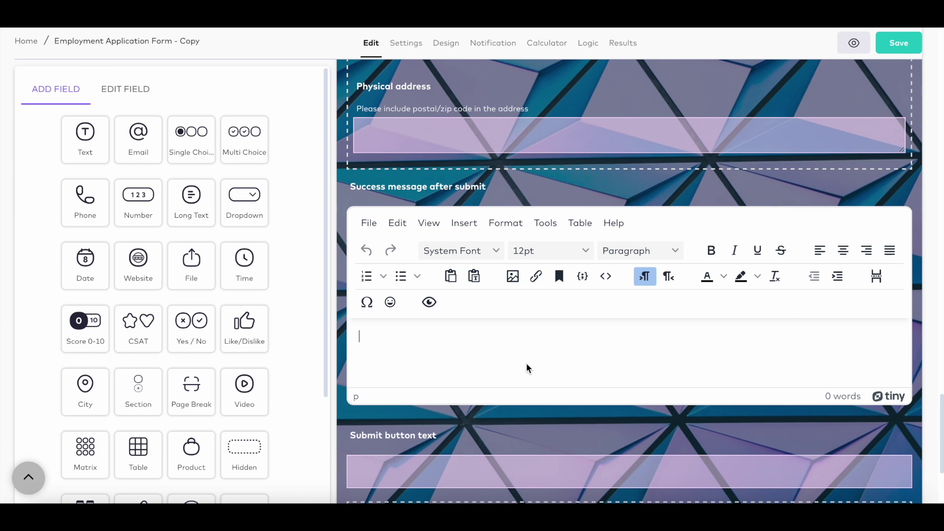
Step: Review the form's settings, including the redirect URL and the partial submits (auto-save) option
{"action": "left_click", "coordinate": [406, 41]}
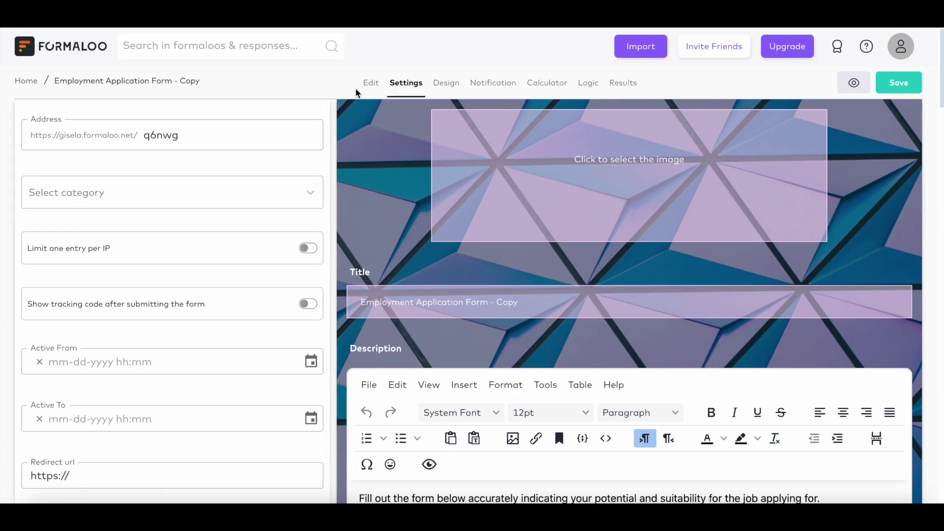
{"action": "scroll", "coordinate": [272, 292], "scroll_direction": "down", "scroll_amount": 5}
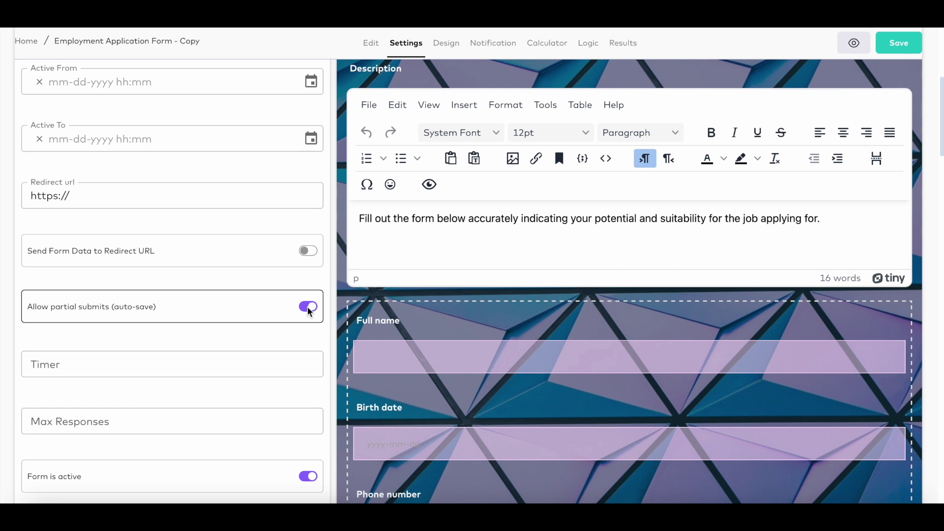
Step: Set the form type to Multi step in the form's design settings
{"action": "left_click", "coordinate": [446, 43]}
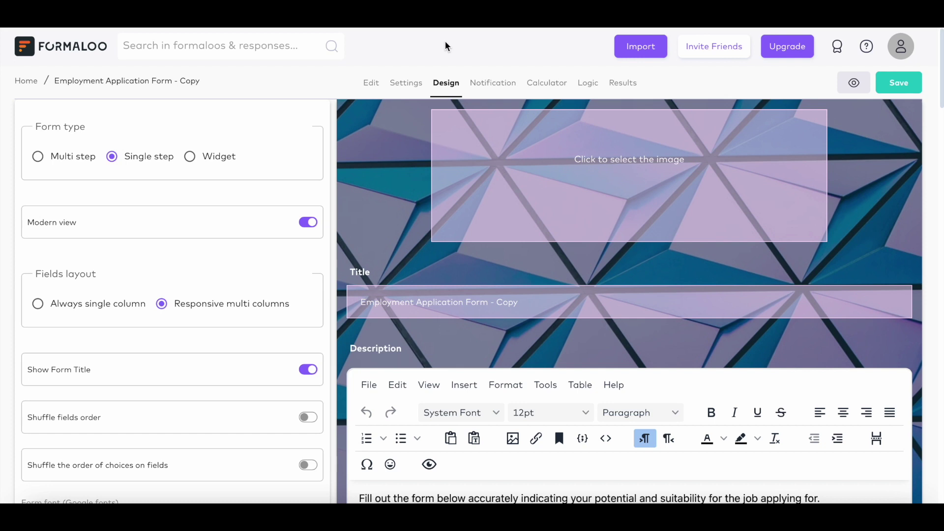
{"action": "left_click", "coordinate": [38, 157]}
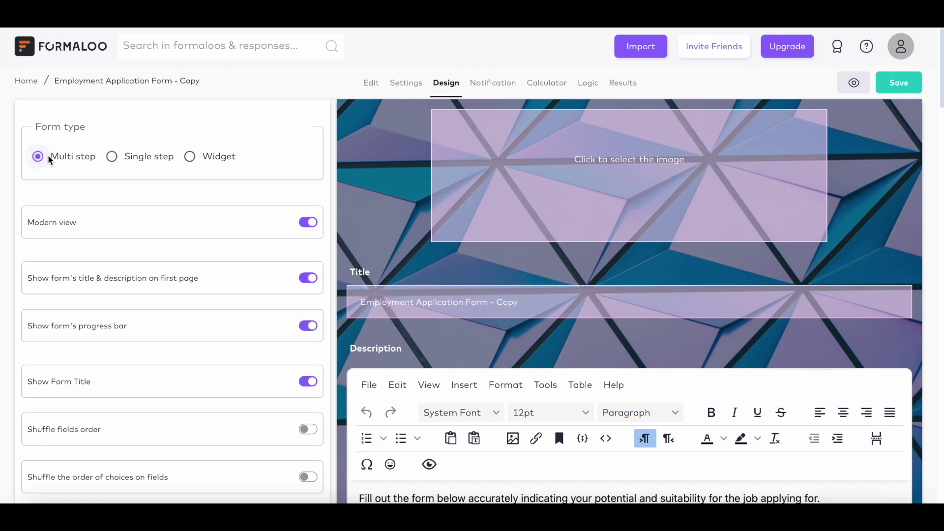
{"action": "left_click", "coordinate": [116, 156]}
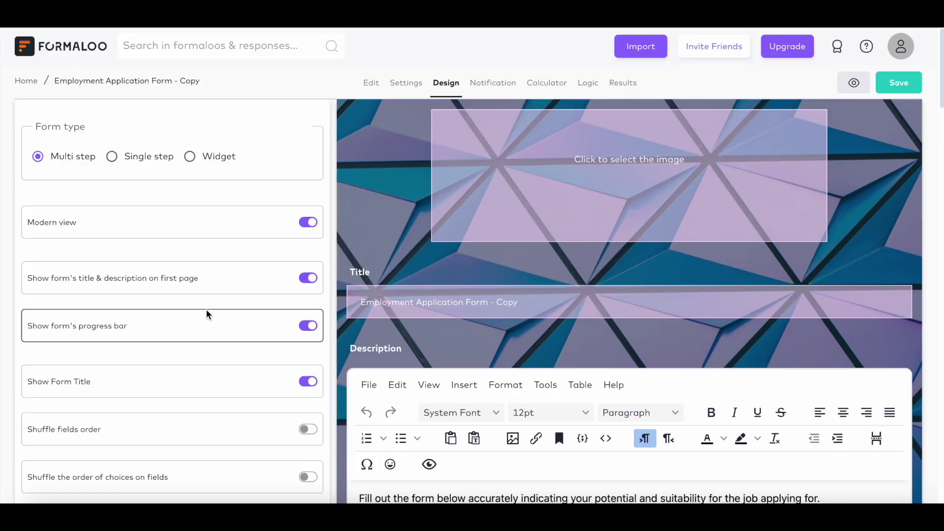
Step: Enable shuffling of the fields order and of the order of choices on fields
{"action": "scroll", "coordinate": [207, 312], "scroll_direction": "down", "scroll_amount": 3}
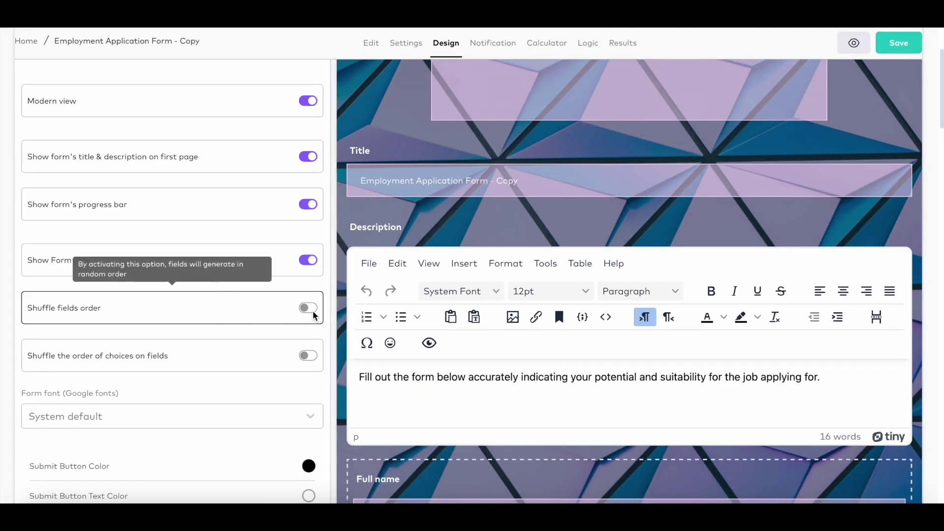
{"action": "left_click", "coordinate": [315, 314]}
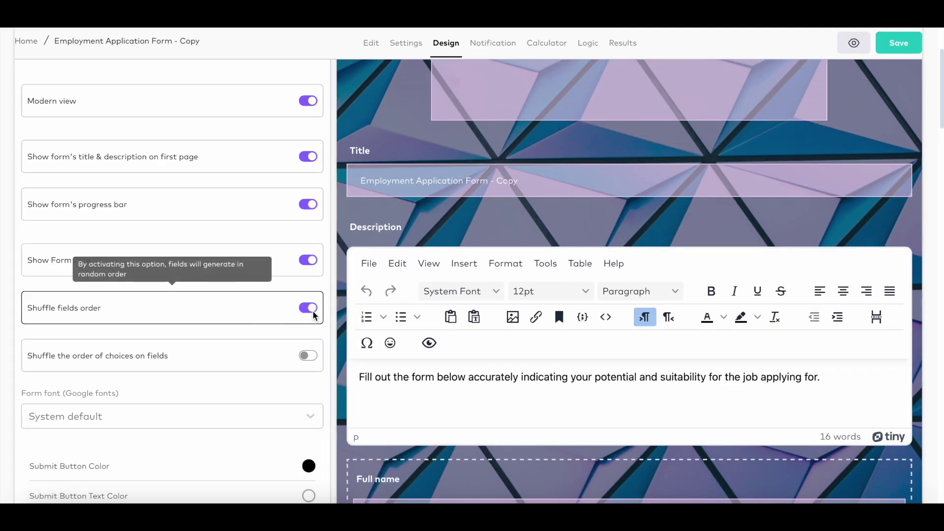
{"action": "left_click", "coordinate": [309, 356]}
Step: Try the light blue, indigo and green default color themes on the form
{"action": "scroll", "coordinate": [313, 359], "scroll_direction": "down", "scroll_amount": 6}
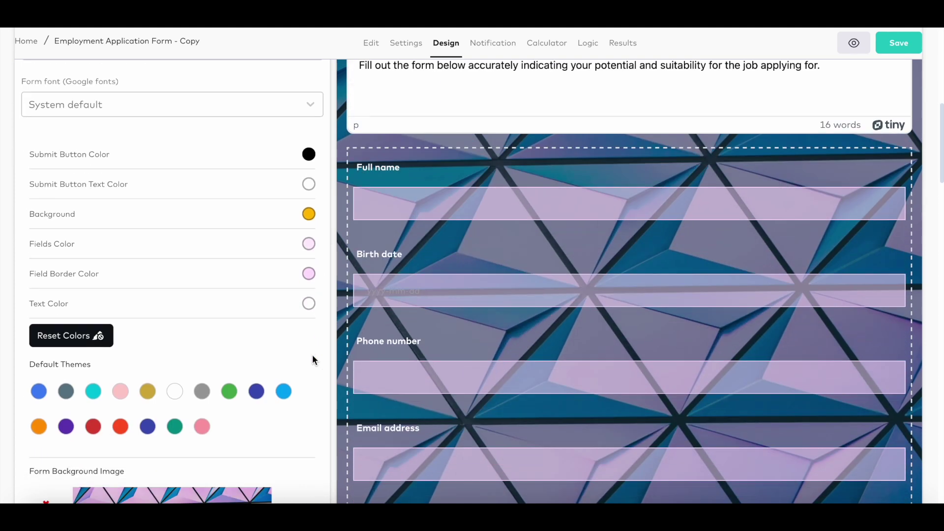
{"action": "scroll", "coordinate": [312, 355], "scroll_direction": "down", "scroll_amount": 1}
{"action": "left_click", "coordinate": [285, 341]}
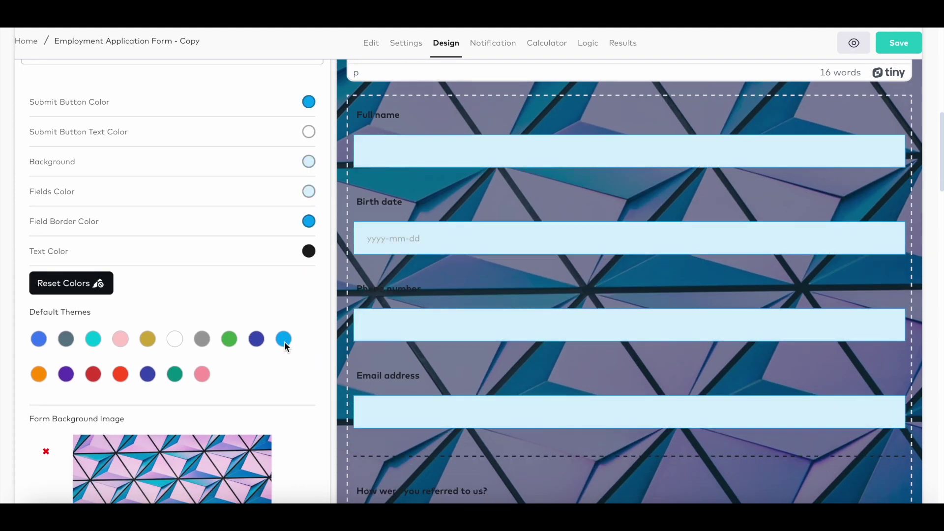
{"action": "left_click", "coordinate": [257, 340]}
{"action": "left_click", "coordinate": [229, 339]}
Step: Review the form's background image and type options and expand the settings for customizing more content
{"action": "scroll", "coordinate": [230, 340], "scroll_direction": "down", "scroll_amount": 5}
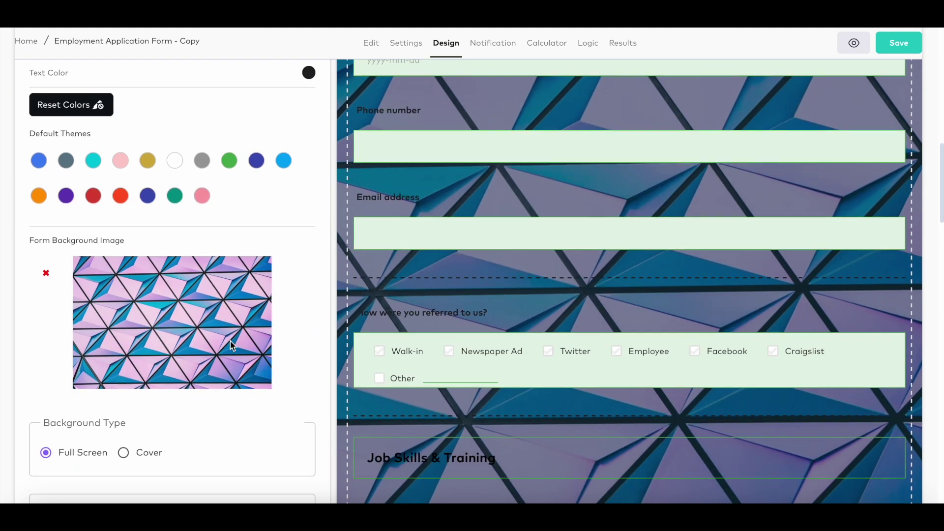
{"action": "scroll", "coordinate": [230, 340], "scroll_direction": "down", "scroll_amount": 2}
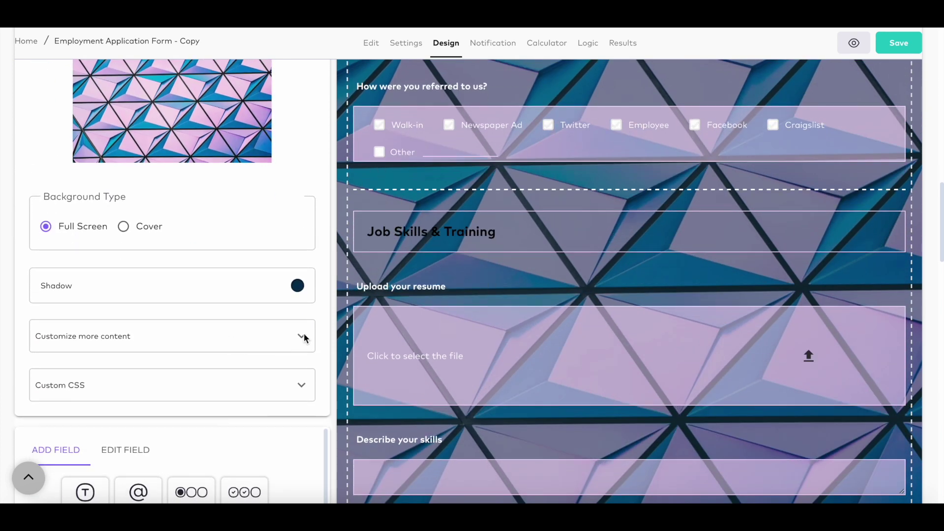
{"action": "left_click", "coordinate": [301, 335]}
{"action": "scroll", "coordinate": [304, 336], "scroll_direction": "down", "scroll_amount": 1}
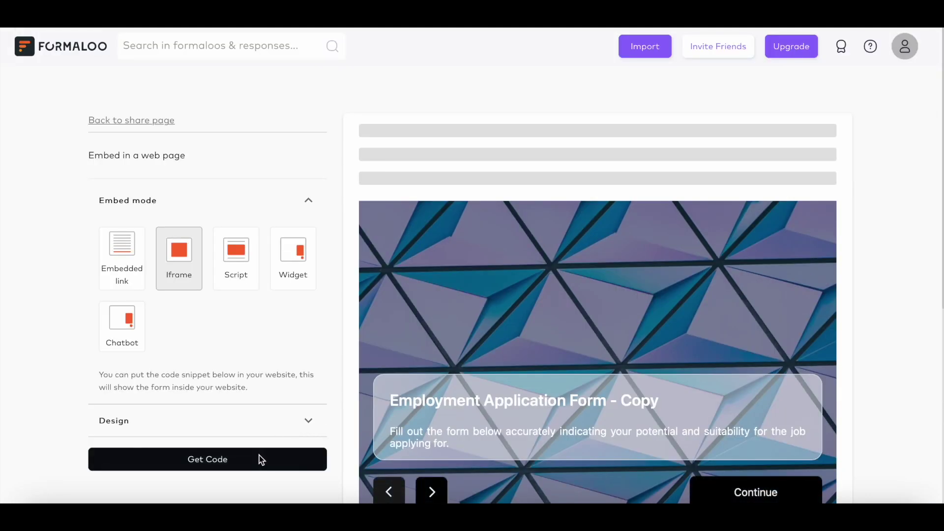
Step: Generate the Iframe embed code for the employment application form and copy it
{"action": "left_click", "coordinate": [260, 457]}
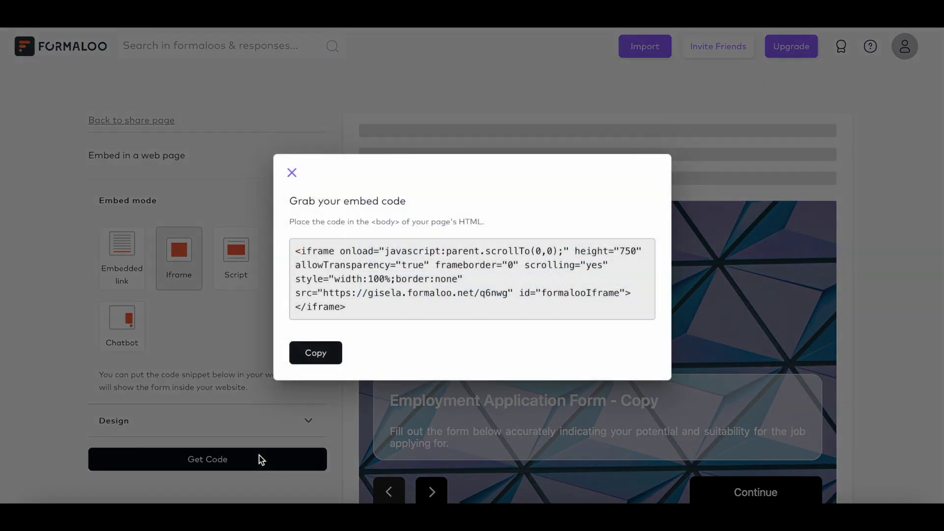
{"action": "left_click", "coordinate": [324, 359]}
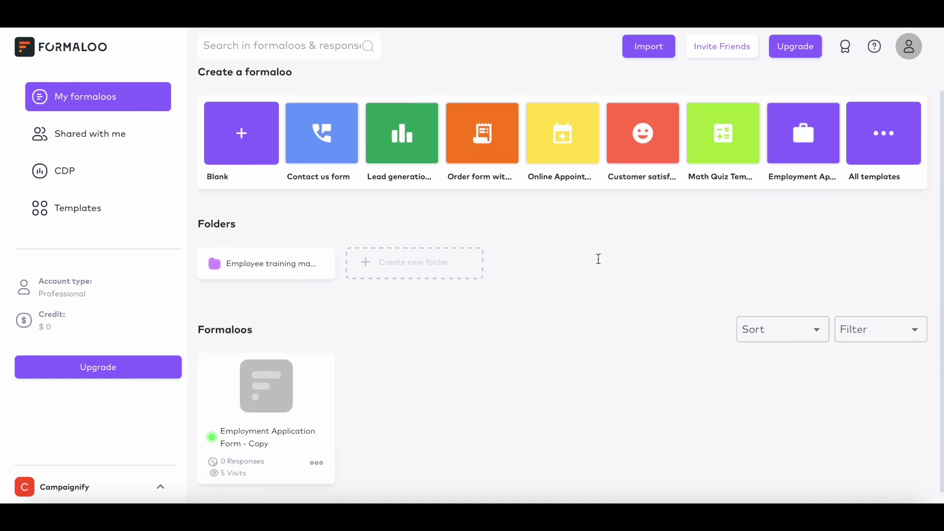
Step: Open the Employee Training Management - Copy app in its folder and start a block page titled "training" under Trainings
{"action": "left_click", "coordinate": [316, 277]}
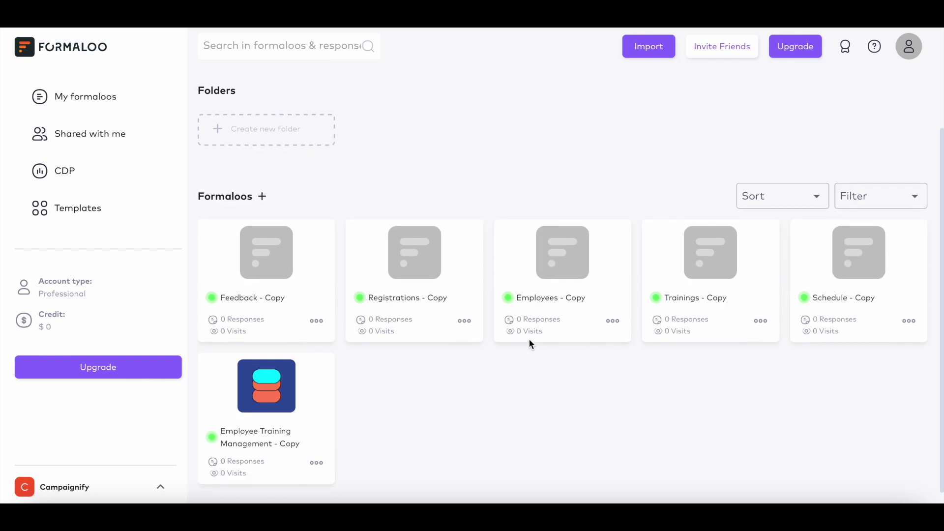
{"action": "left_click", "coordinate": [259, 420]}
{"action": "scroll", "coordinate": [90, 267], "scroll_direction": "down", "scroll_amount": 1}
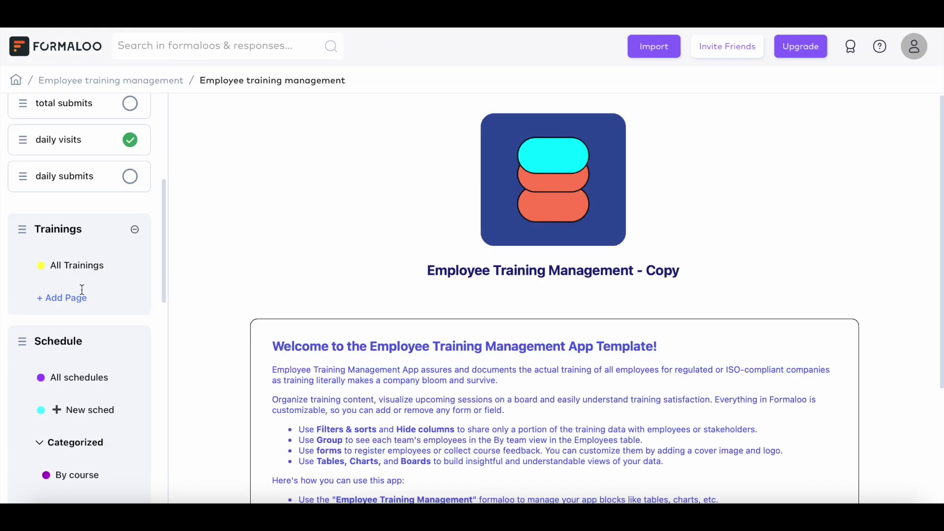
{"action": "left_click", "coordinate": [75, 298]}
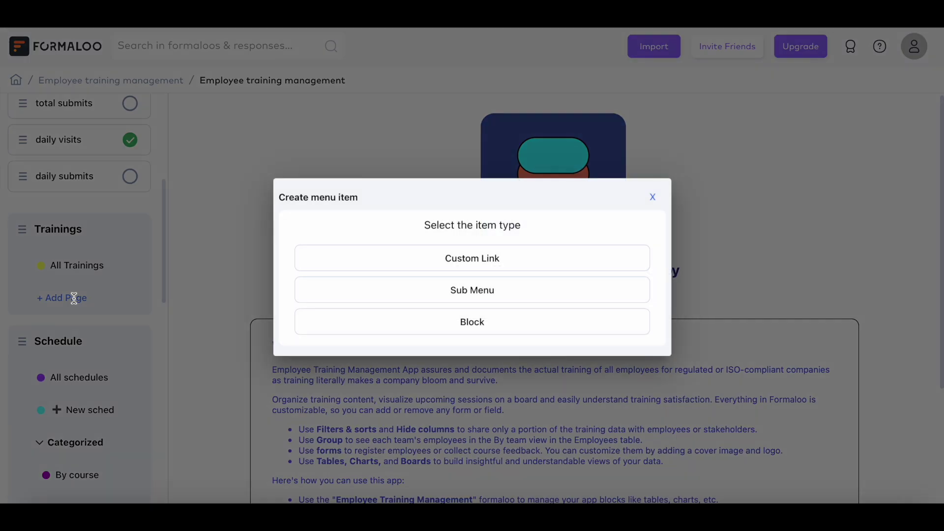
{"action": "left_click", "coordinate": [308, 332]}
{"action": "left_click", "coordinate": [348, 201]}
{"action": "type", "text": "traini"}
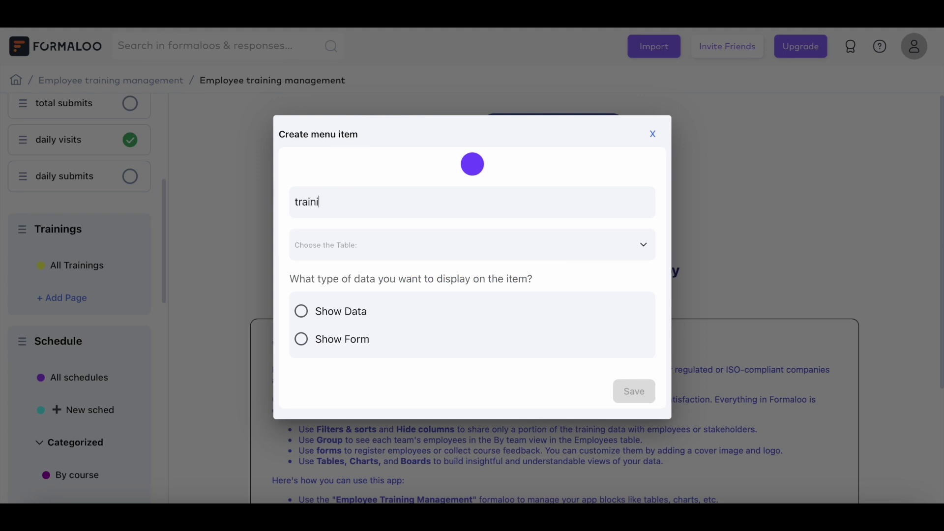
{"action": "type", "text": "ng"}
Step: Set the new training page to show data as a Board in Kanban view
{"action": "left_click", "coordinate": [301, 311]}
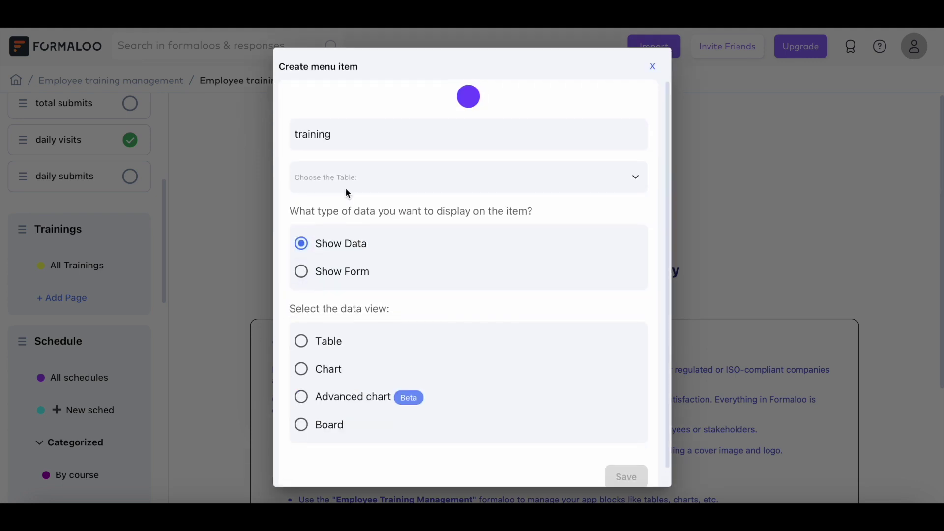
{"action": "scroll", "coordinate": [303, 237], "scroll_direction": "down", "scroll_amount": 1}
{"action": "left_click", "coordinate": [296, 407]}
{"action": "scroll", "coordinate": [296, 406], "scroll_direction": "down", "scroll_amount": 3}
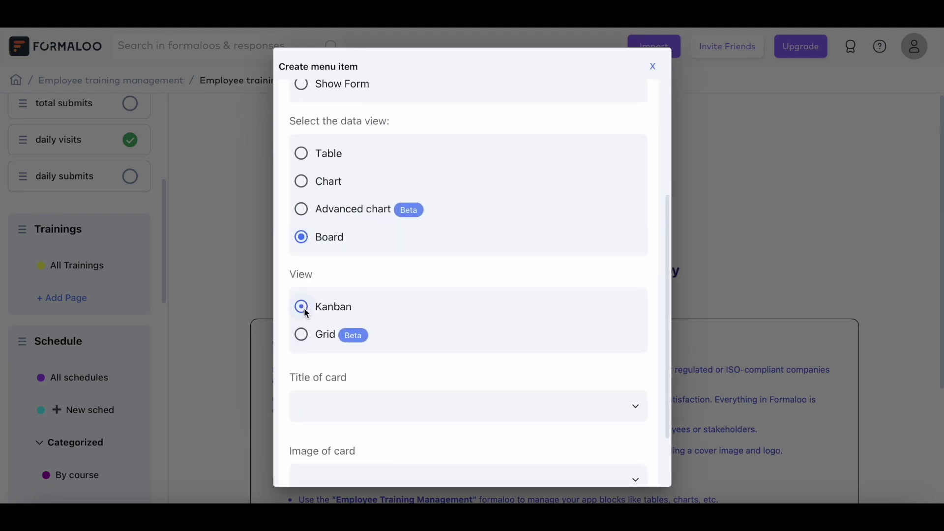
{"action": "left_click", "coordinate": [301, 307]}
{"action": "left_click_drag", "start_coordinate": [291, 202], "coordinate": [698, 203]}
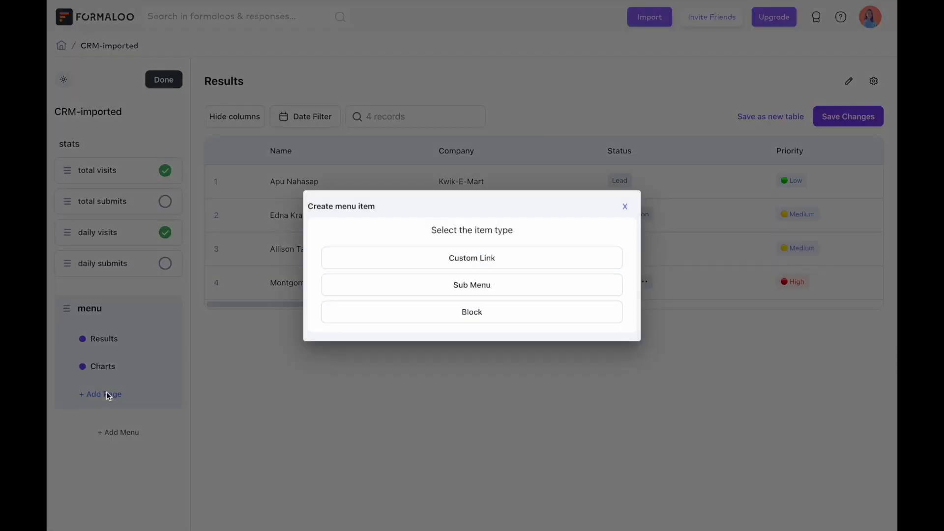
Step: Create the block page "Pipeline" from the CRM-imported table as an editable Kanban board grouped by Status, with Name as card title
{"action": "left_click", "coordinate": [473, 318]}
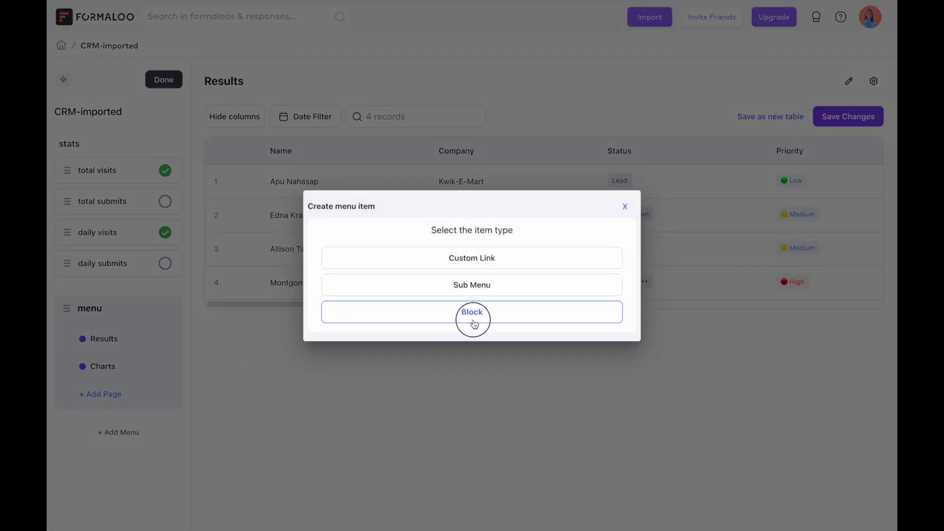
{"action": "left_click", "coordinate": [453, 246]}
{"action": "type", "text": "crm"}
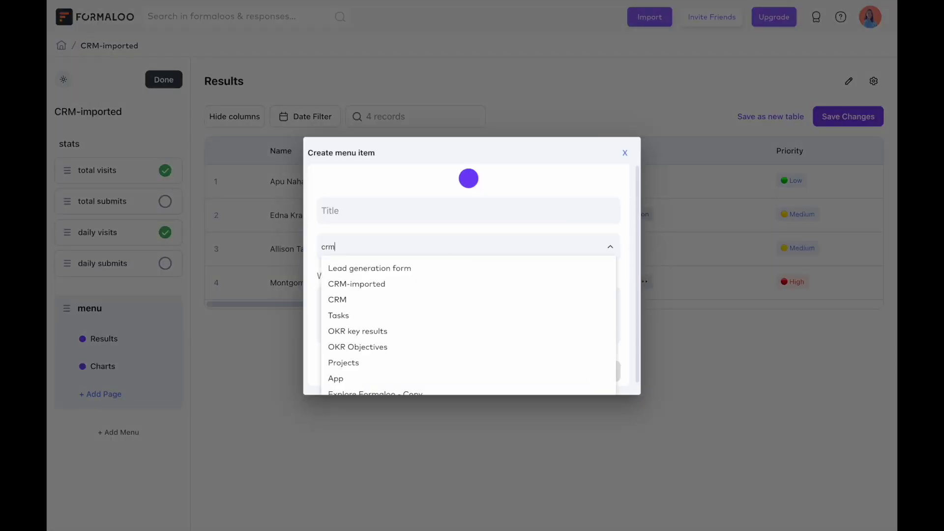
{"action": "left_click", "coordinate": [388, 270]}
{"action": "left_click", "coordinate": [379, 210]}
{"action": "type", "text": "Pipeline"}
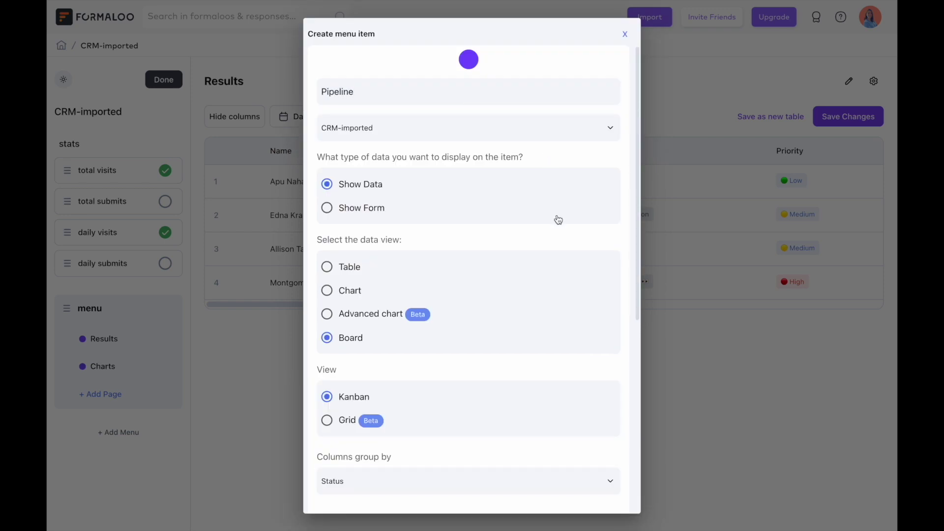
{"action": "scroll", "coordinate": [558, 220], "scroll_direction": "down", "scroll_amount": 6}
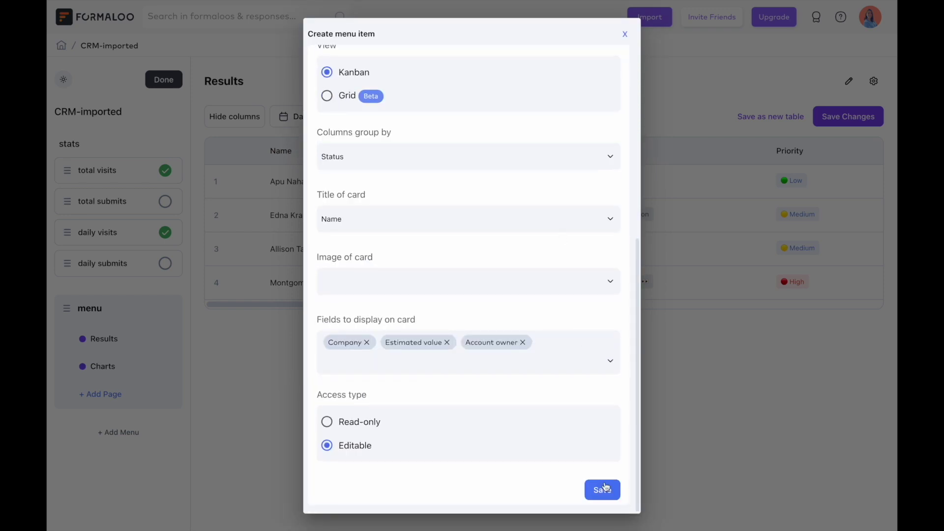
{"action": "left_click", "coordinate": [602, 489]}
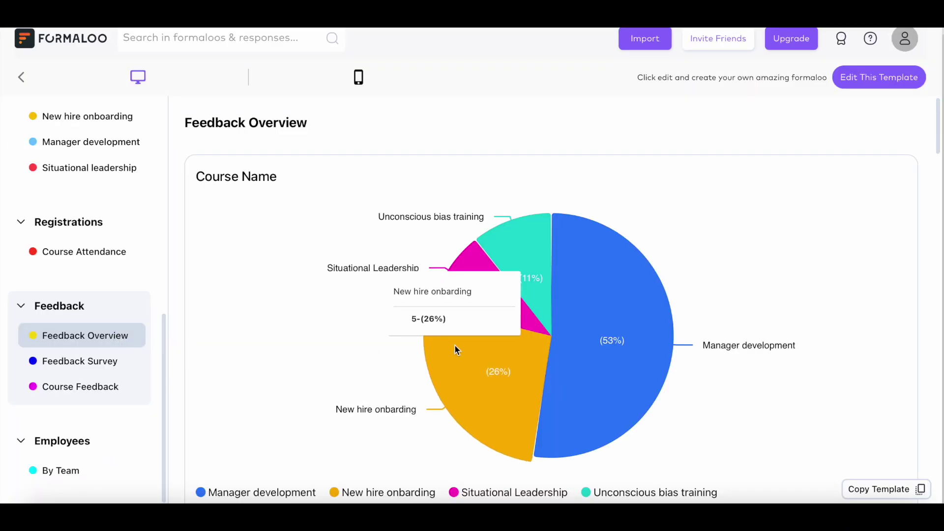
Step: Set a new menu item's data view to Advanced chart and choose its chart type
{"action": "mouse_move", "coordinate": [537, 281]}
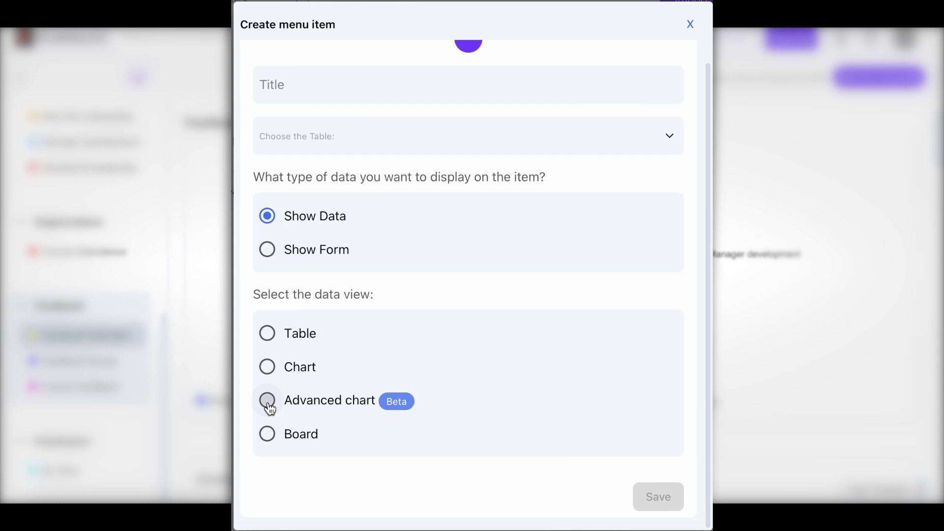
{"action": "left_click", "coordinate": [268, 401]}
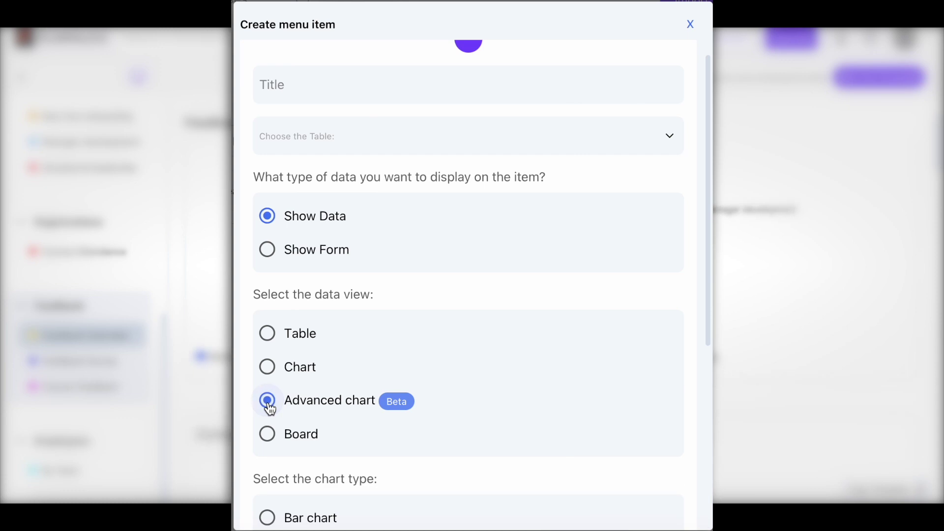
{"action": "scroll", "coordinate": [268, 408], "scroll_direction": "down", "scroll_amount": 4}
{"action": "left_click", "coordinate": [268, 360]}
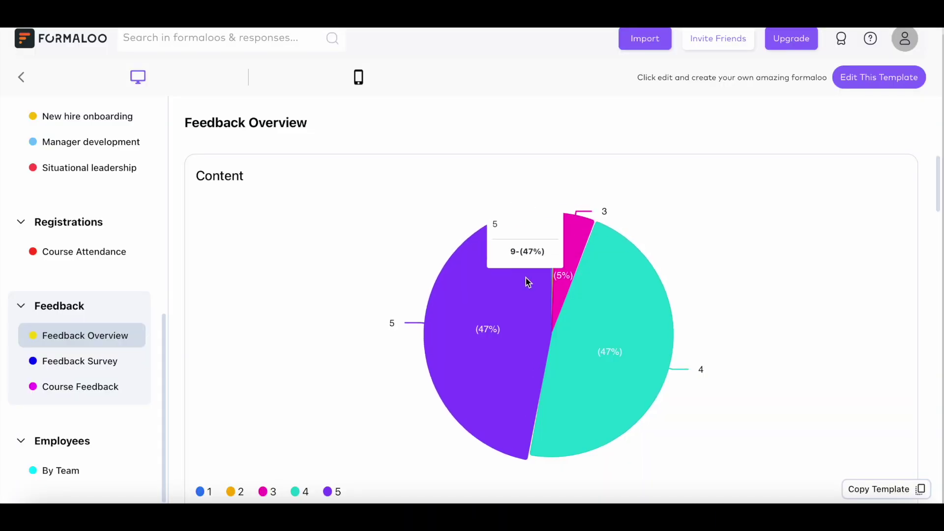
Step: Examine the pie charts and average ratings on the Feedback Overview page, including Content and Satisfaction
{"action": "scroll", "coordinate": [527, 281], "scroll_direction": "down", "scroll_amount": 5}
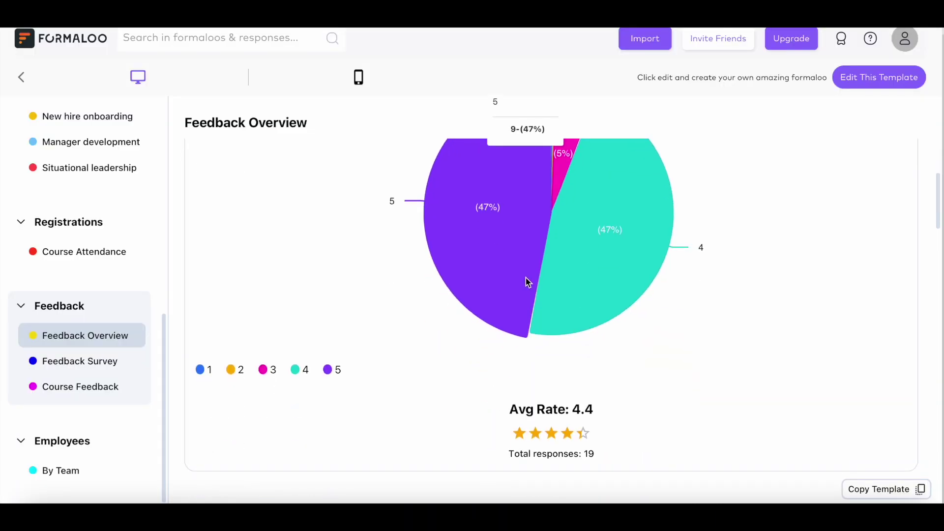
{"action": "scroll", "coordinate": [527, 279], "scroll_direction": "down", "scroll_amount": 8}
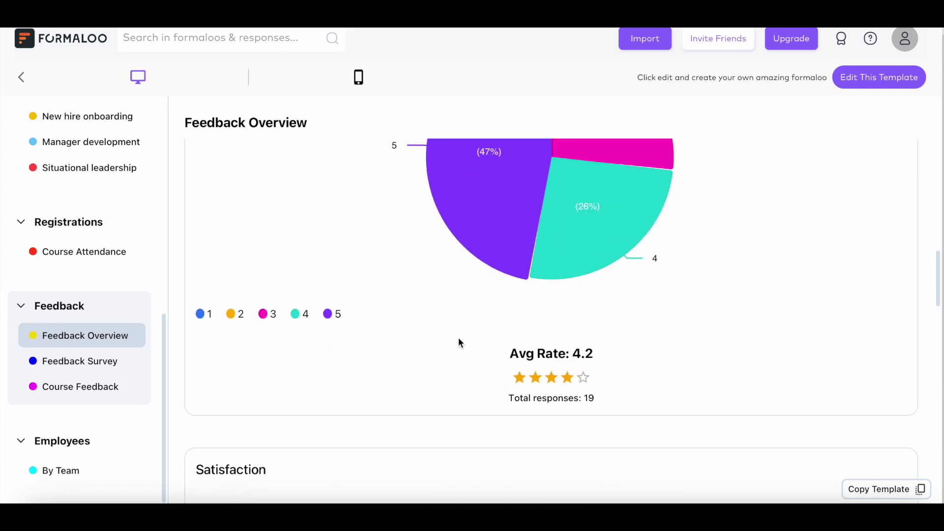
{"action": "scroll", "coordinate": [454, 344], "scroll_direction": "down", "scroll_amount": 4}
{"action": "scroll", "coordinate": [457, 346], "scroll_direction": "down", "scroll_amount": 2}
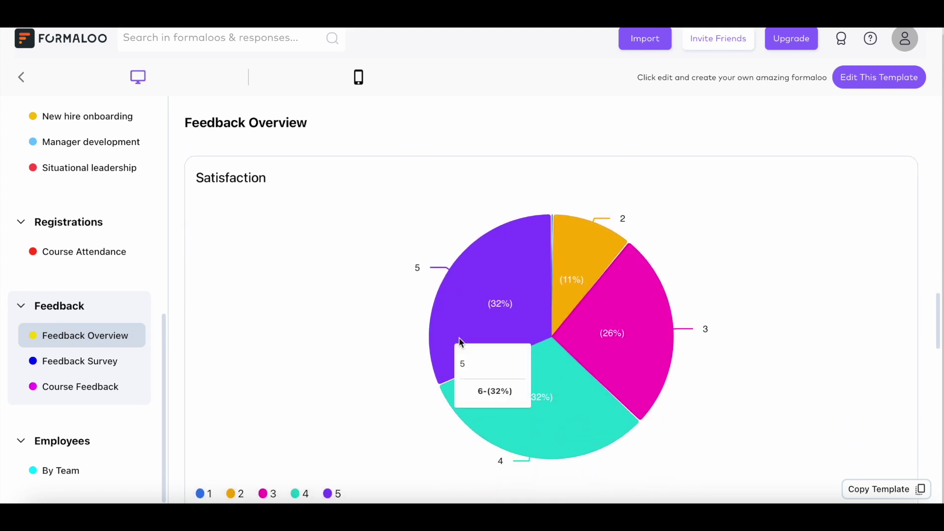
{"action": "scroll", "coordinate": [557, 391], "scroll_direction": "down", "scroll_amount": 2}
{"action": "scroll", "coordinate": [558, 392], "scroll_direction": "down", "scroll_amount": 6}
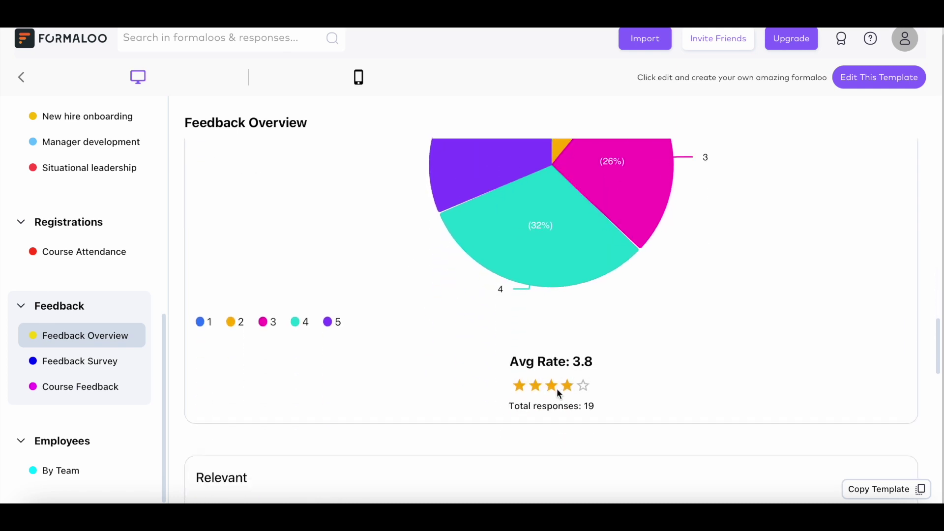
{"action": "scroll", "coordinate": [95, 262], "scroll_direction": "up", "scroll_amount": 3}
Step: Review the Unconscious bias training and New hire onboarding schedule tables across to their Facilitator and Meeting Room columns
{"action": "left_click", "coordinate": [95, 262]}
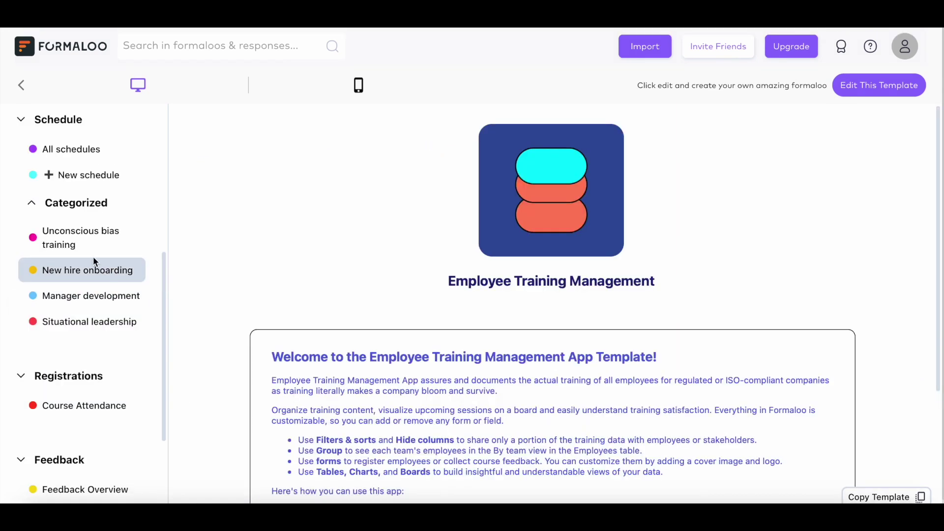
{"action": "left_click", "coordinate": [78, 227]}
{"action": "scroll", "coordinate": [216, 262], "scroll_direction": "right", "scroll_amount": 2}
{"action": "scroll", "coordinate": [219, 266], "scroll_direction": "right", "scroll_amount": 5}
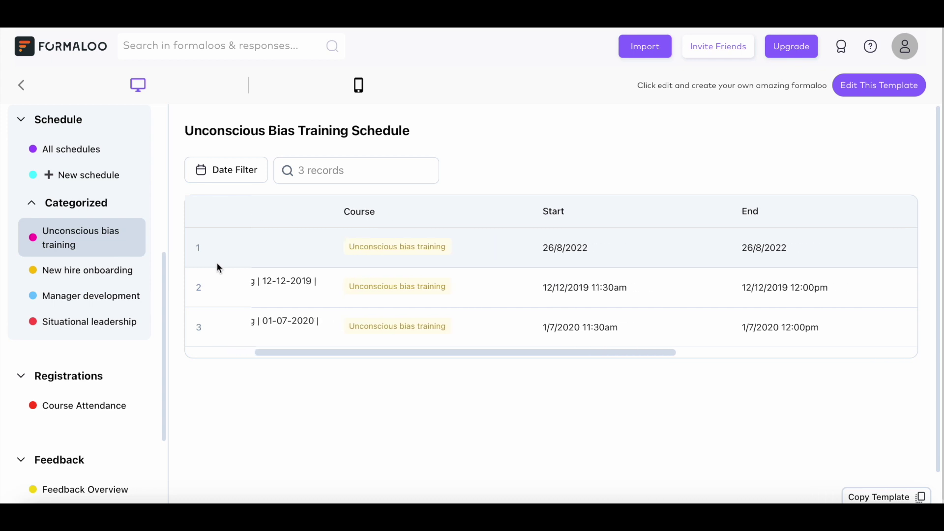
{"action": "scroll", "coordinate": [219, 268], "scroll_direction": "right", "scroll_amount": 4}
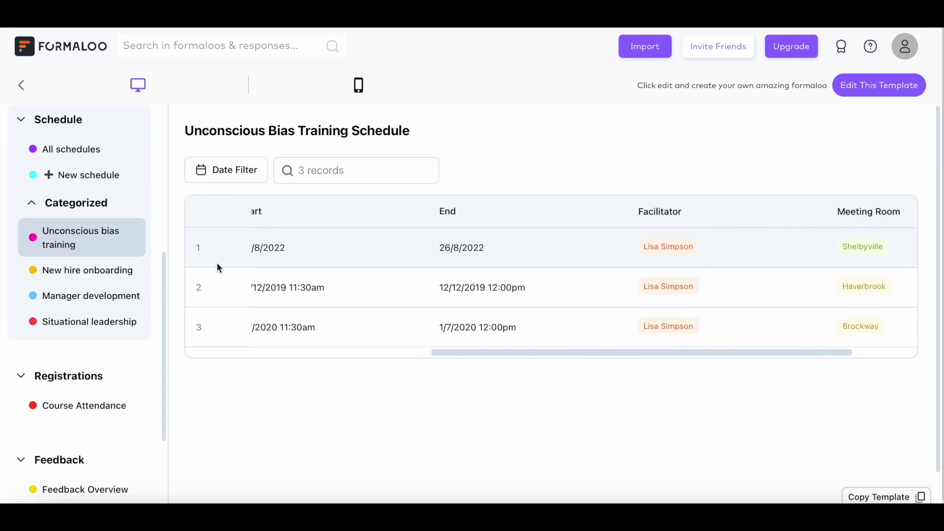
{"action": "left_click", "coordinate": [127, 273]}
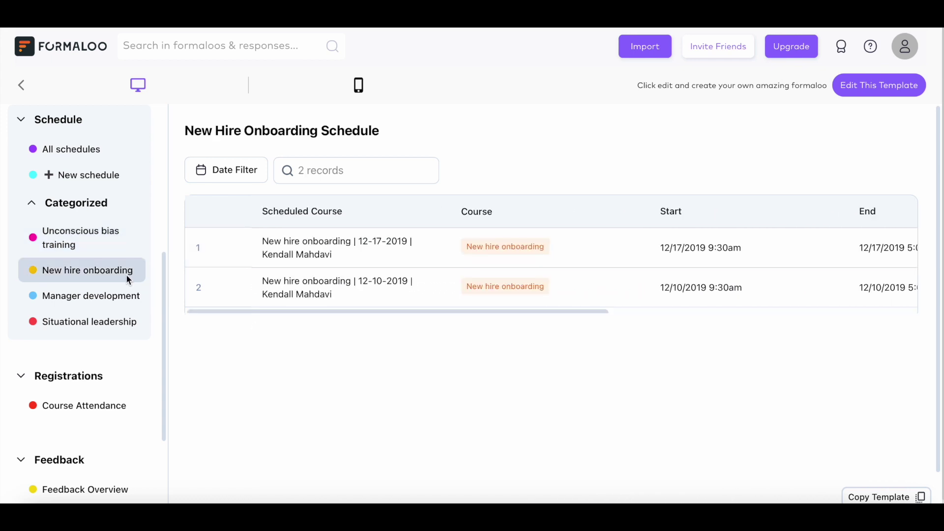
{"action": "scroll", "coordinate": [243, 272], "scroll_direction": "right", "scroll_amount": 3}
{"action": "scroll", "coordinate": [244, 273], "scroll_direction": "right", "scroll_amount": 5}
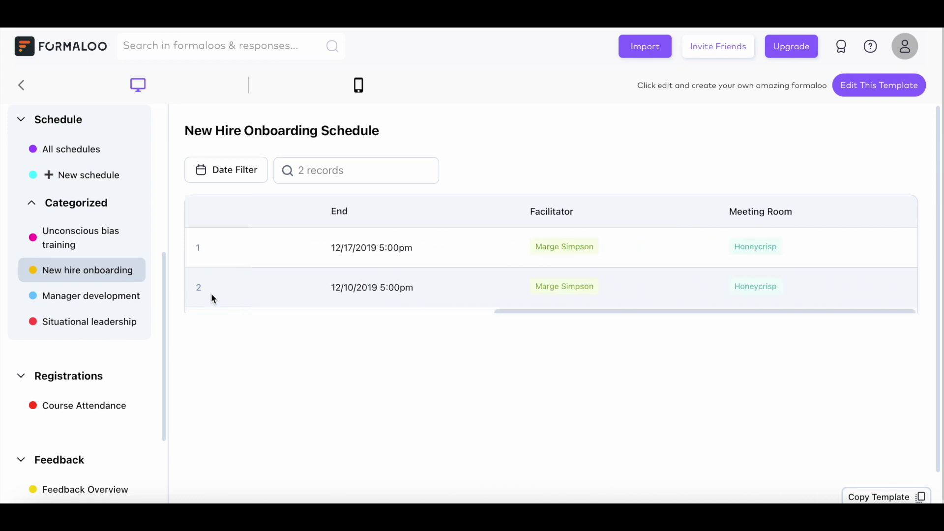
Step: Look through the Course Attendance board for the attendance status of employees in each scheduled course
{"action": "left_click", "coordinate": [122, 399]}
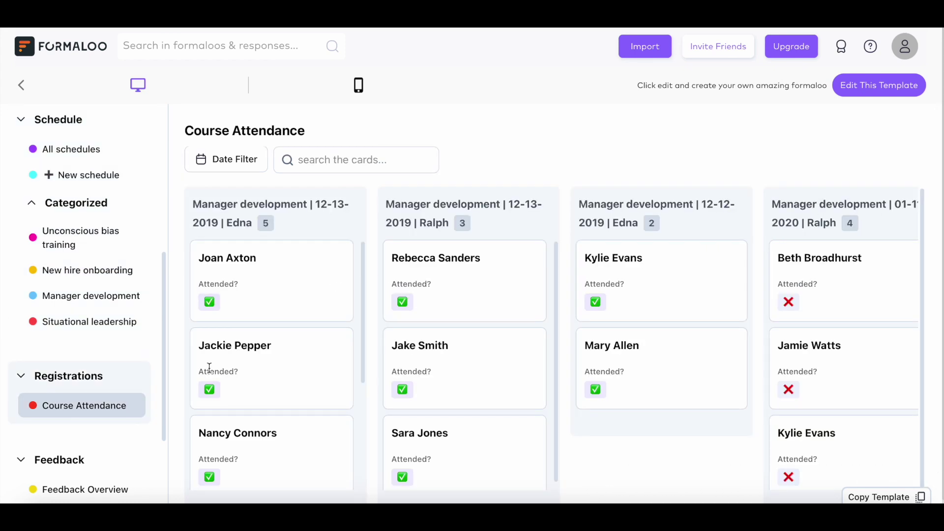
{"action": "scroll", "coordinate": [210, 368], "scroll_direction": "down", "scroll_amount": 3}
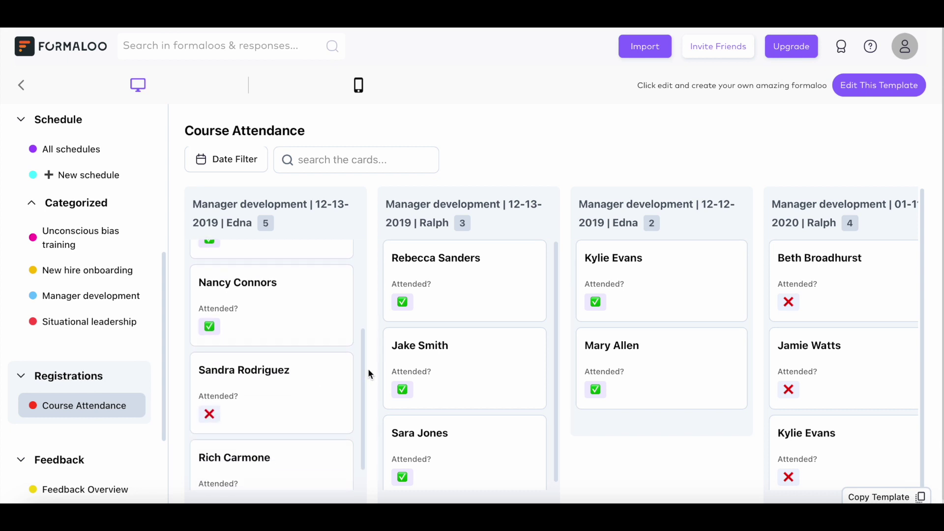
{"action": "scroll", "coordinate": [437, 370], "scroll_direction": "down", "scroll_amount": 1}
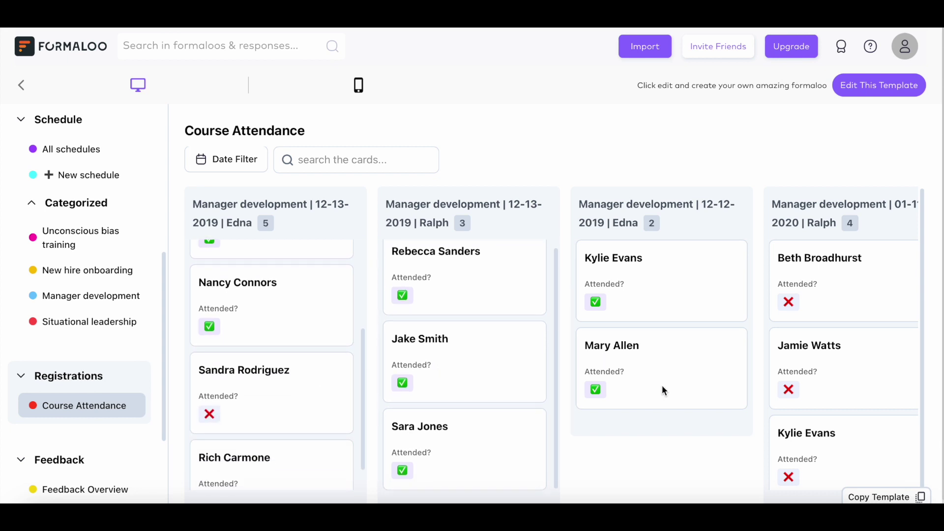
{"action": "scroll", "coordinate": [657, 433], "scroll_direction": "down", "scroll_amount": 1}
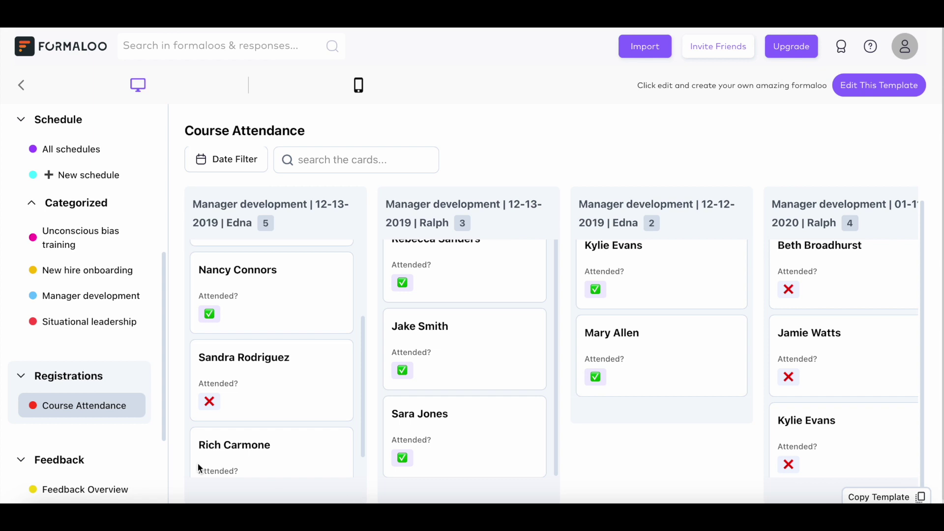
Step: Review the Feedback Survey form's fields and the ratings on the Course Feedback board's cards
{"action": "scroll", "coordinate": [96, 452], "scroll_direction": "down", "scroll_amount": 3}
{"action": "left_click", "coordinate": [92, 371]}
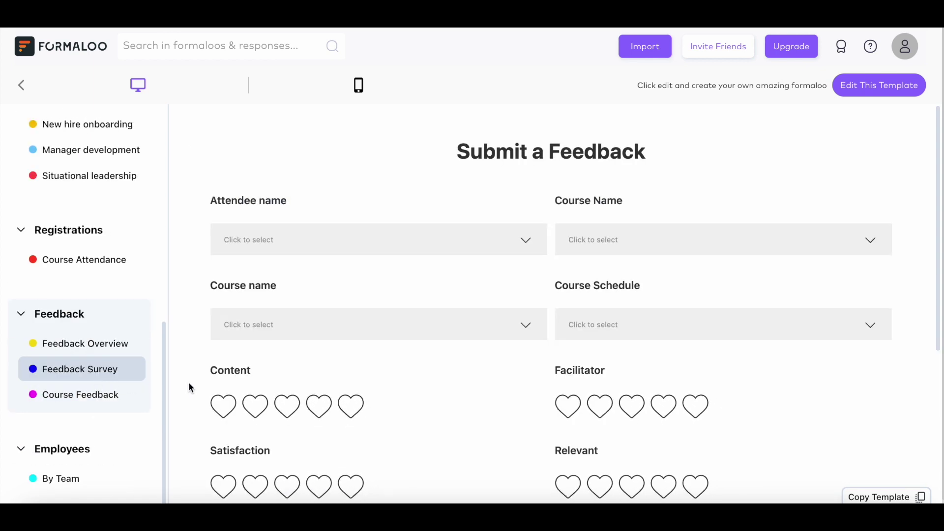
{"action": "scroll", "coordinate": [188, 382], "scroll_direction": "down", "scroll_amount": 2}
{"action": "scroll", "coordinate": [193, 382], "scroll_direction": "down", "scroll_amount": 4}
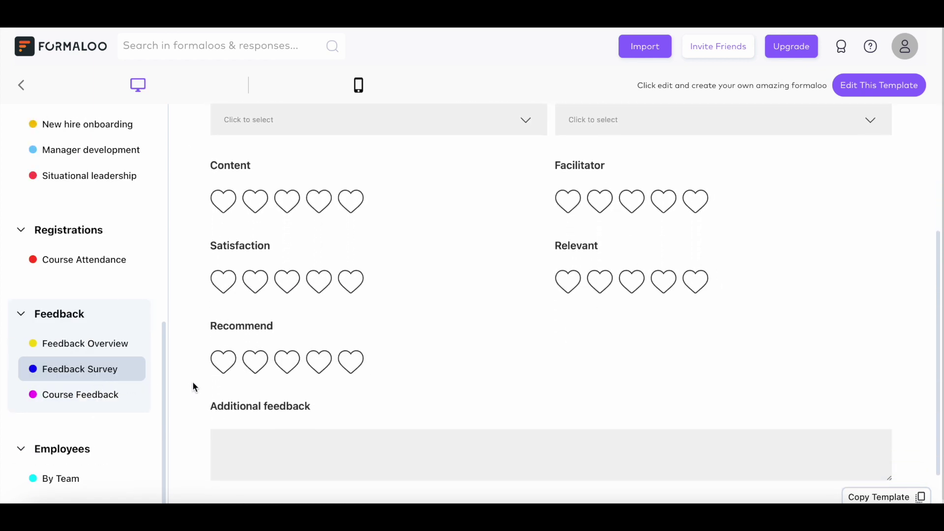
{"action": "left_click", "coordinate": [113, 391]}
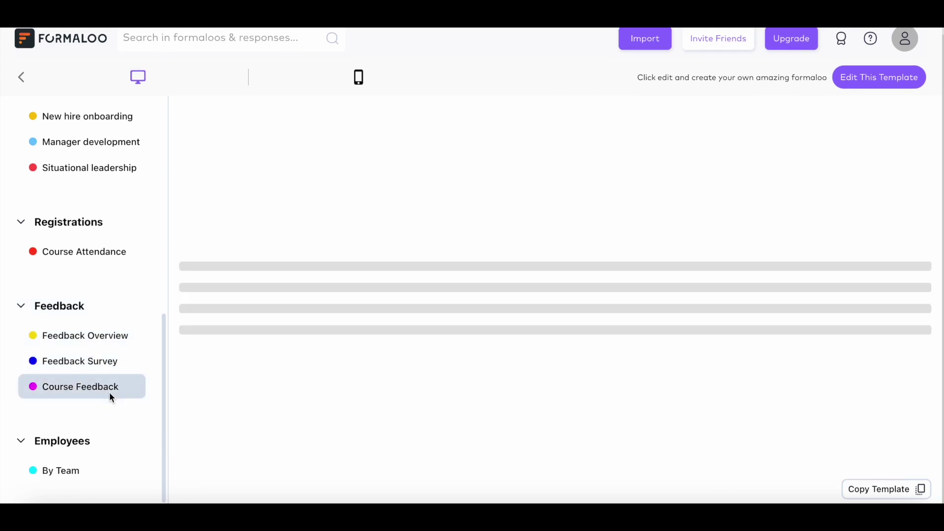
{"action": "scroll", "coordinate": [460, 374], "scroll_direction": "down", "scroll_amount": 3}
{"action": "scroll", "coordinate": [461, 374], "scroll_direction": "up", "scroll_amount": 3}
{"action": "scroll", "coordinate": [460, 374], "scroll_direction": "down", "scroll_amount": 3}
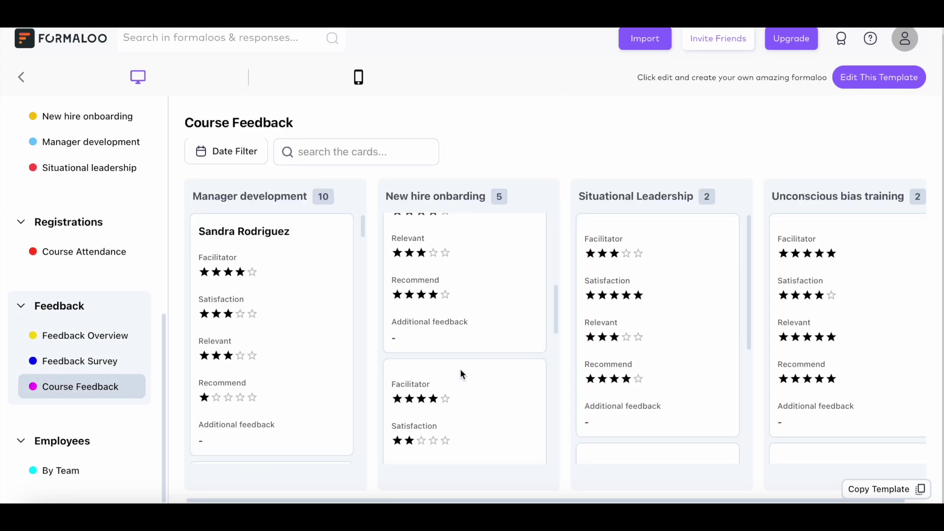
{"action": "scroll", "coordinate": [460, 369], "scroll_direction": "down", "scroll_amount": 2}
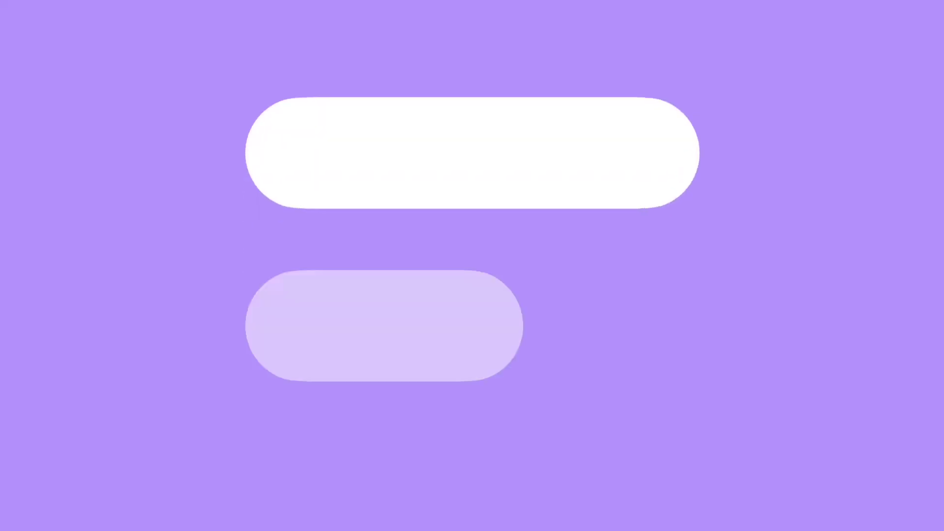